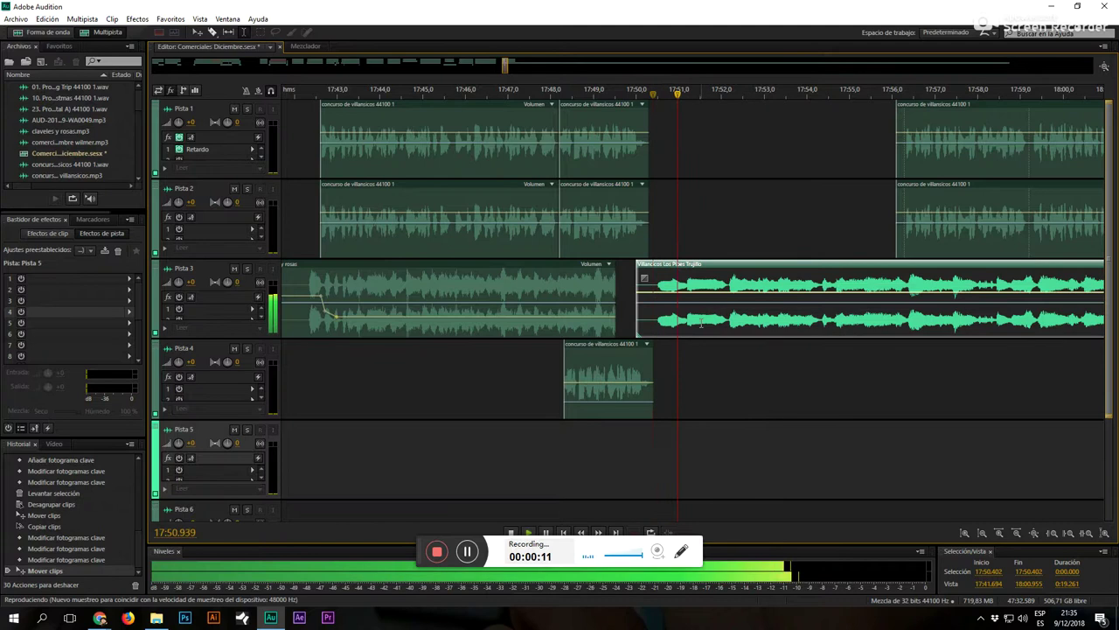
Step: Inspect the Villancicos Los Pibes Trujillo audio in the waveform editor, then return to the multitrack session
double_click(718, 307)
scroll(624, 377, "down", 2)
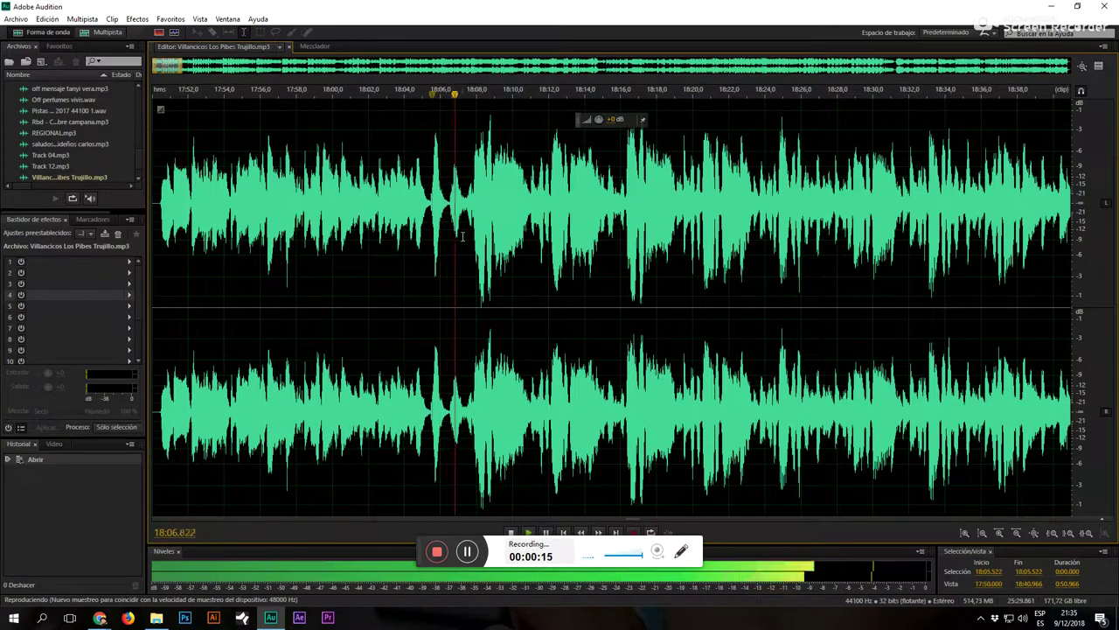
left_click(96, 33)
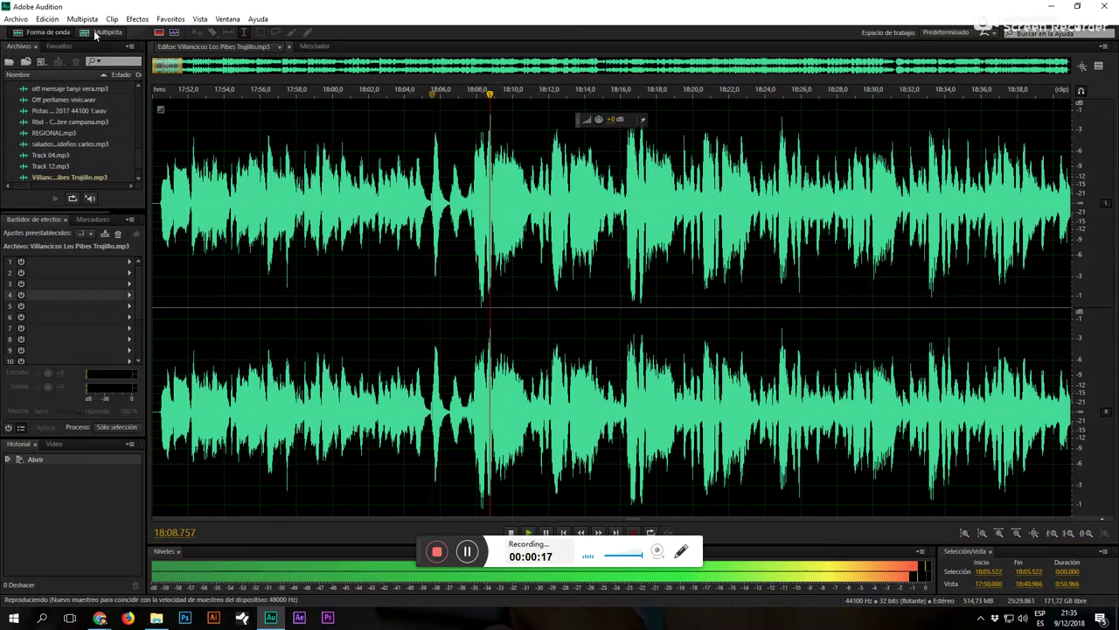
left_click(773, 377)
key("space")
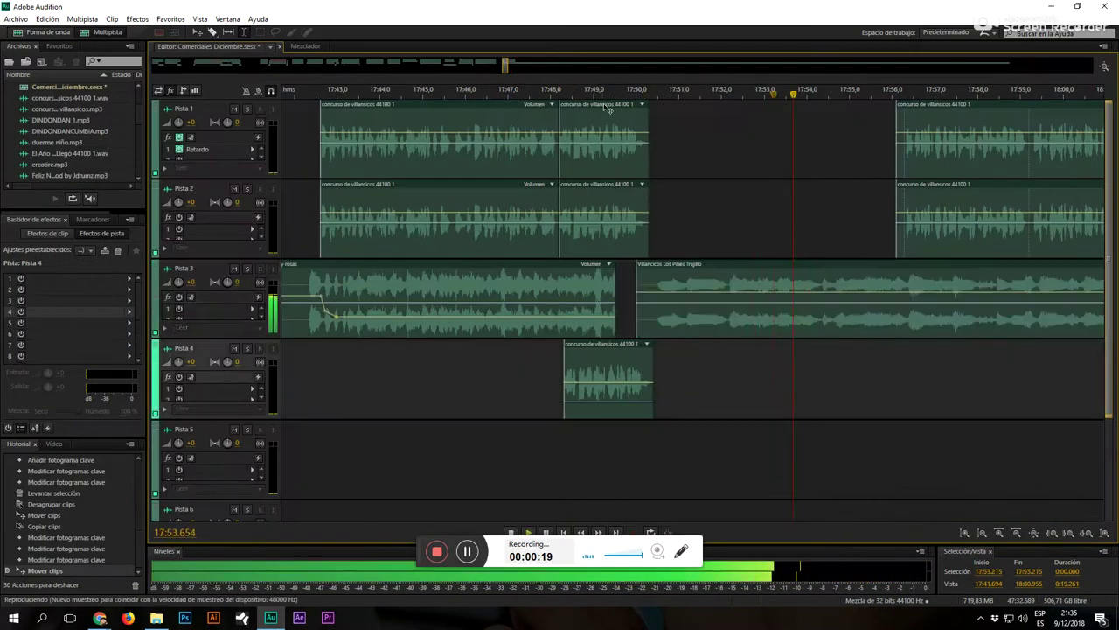
Step: Remove the opening of the Villancicos Los Pibes Trujillo clip on Pista 3 and move the remainder to about 17:50.4
scroll(601, 94, "down", 4)
key("space")
left_click_drag(737, 320, 610, 315)
key("Delete")
left_click_drag(781, 270, 658, 298)
left_click(587, 378)
key("space")
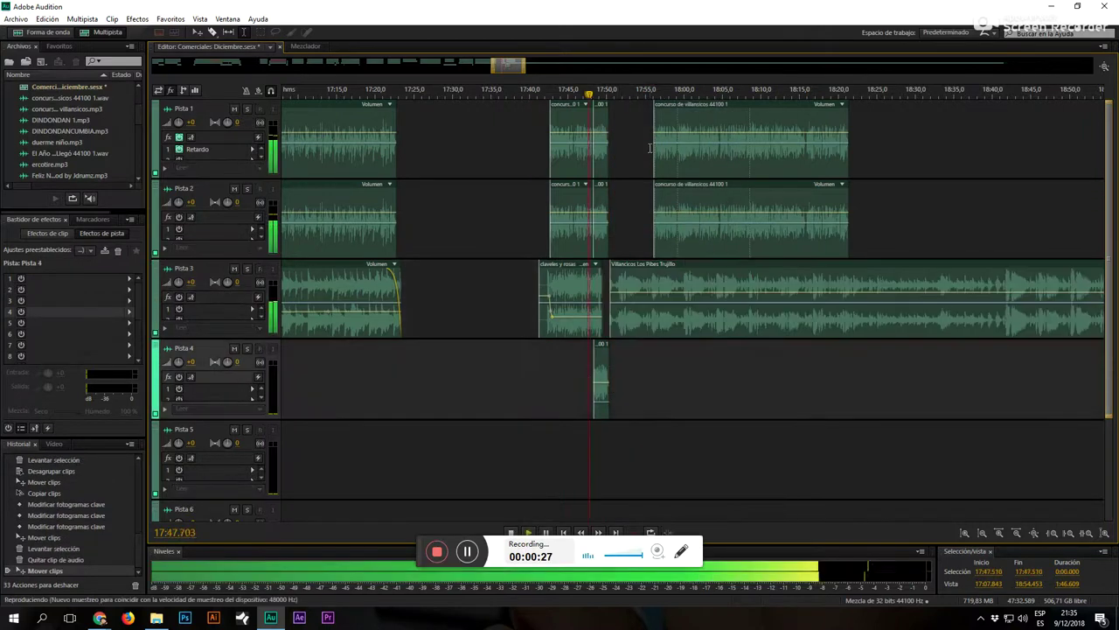
Step: Trim the quiet start of the Villancicos clip on Pista 3 and overlap it with the preceding music at about 17:49.5
scroll(616, 96, "up", 3)
scroll(619, 91, "up", 4)
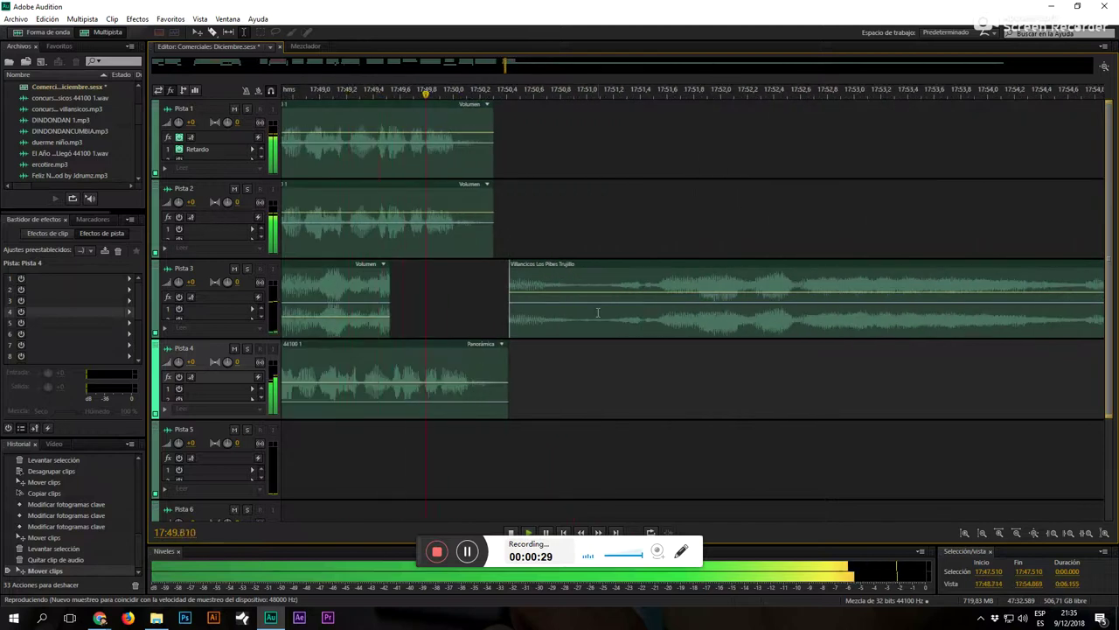
key("space")
left_click_drag(598, 306, 495, 318)
key("Delete")
left_click_drag(623, 269, 405, 273)
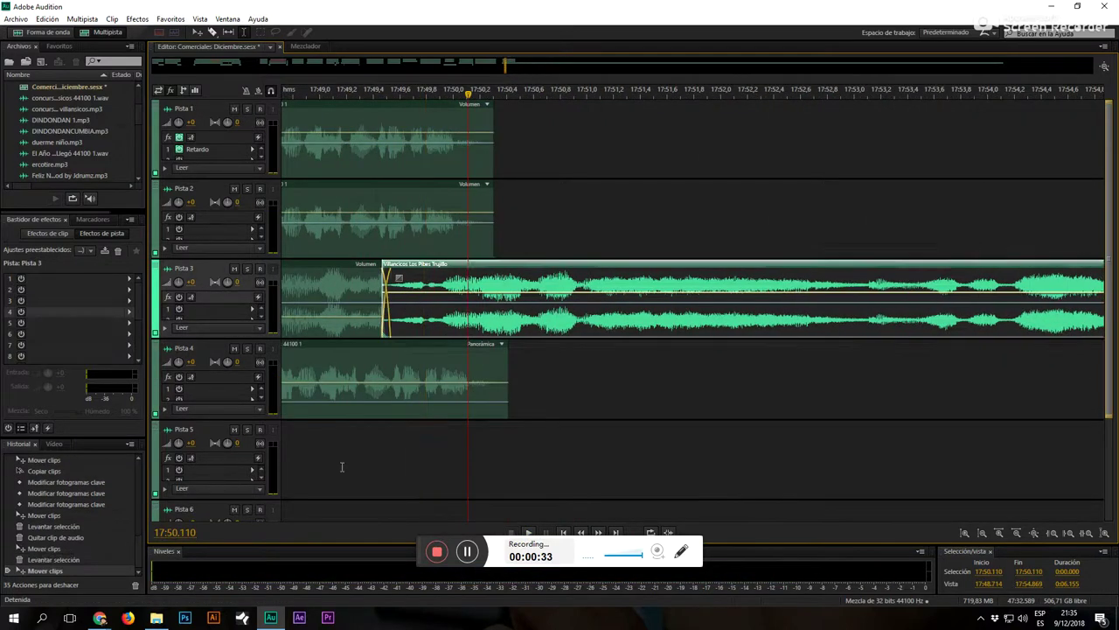
Step: Add volume keyframes around 17:50 so the Villancicos clip rises from a lower level, and play back the transition
left_click(356, 459)
key("space")
left_click(487, 293)
left_click_drag(455, 293, 455, 303)
key("space")
left_click(342, 453)
key("space")
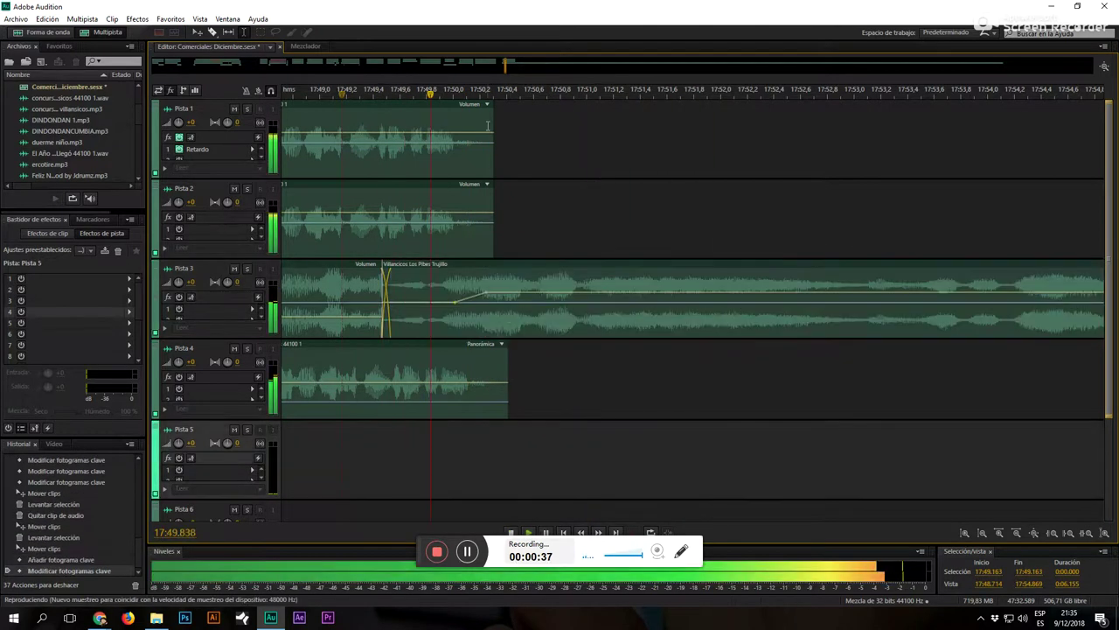
Step: Add volume keyframes around 17:56 on the Villancicos clip to lower the music under the voice
scroll(494, 92, "down", 3)
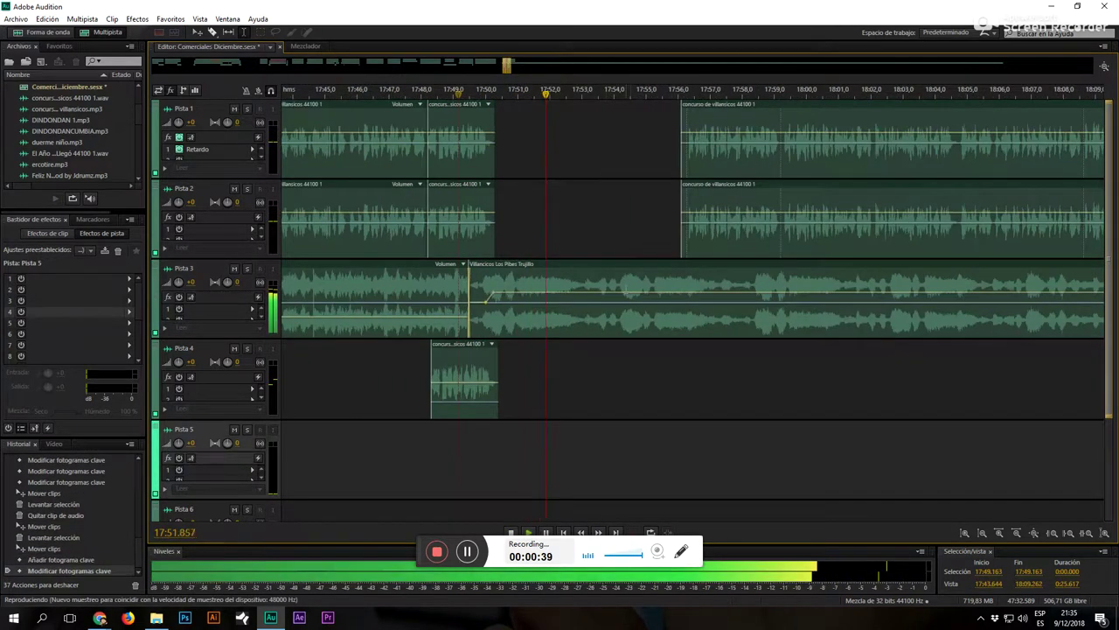
left_click(661, 297)
left_click_drag(661, 297, 698, 316)
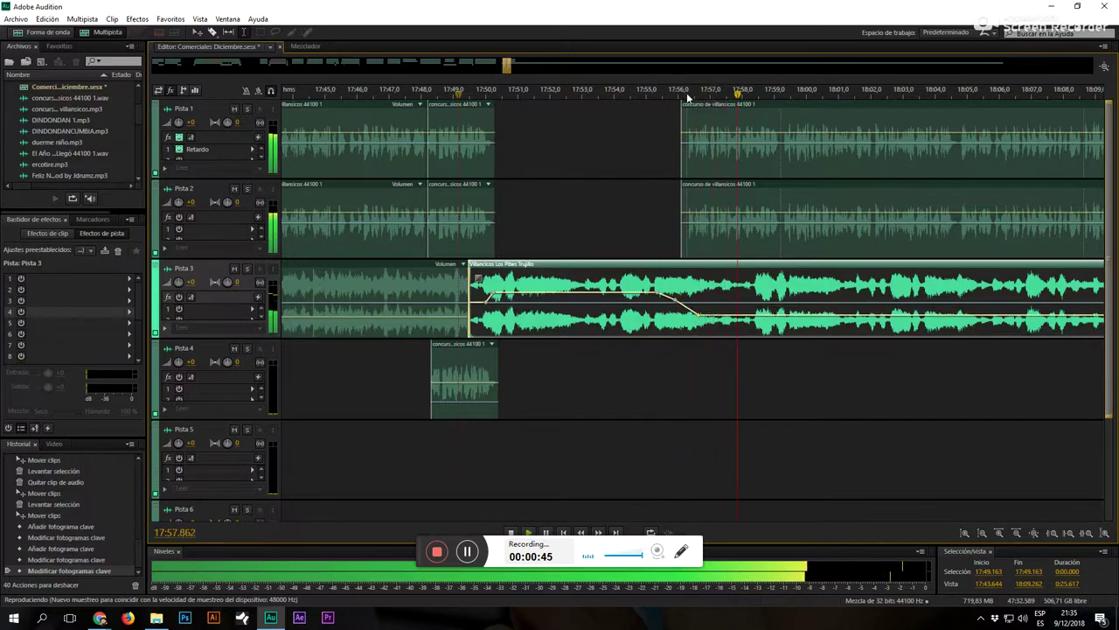
Step: Trim the start of the voice clips on Pista 1 and Pista 2, move them to about 17:55.9, and play the result
scroll(688, 92, "up", 3)
key("space")
left_click_drag(688, 158, 632, 191)
key("Delete")
left_click(615, 187)
left_click_drag(672, 143, 682, 206)
left_click(575, 382)
key("space")
Step: Cut a short section from the Villancicos music on Pista 3 at about 17:56.7, splitting the clip
left_click_drag(729, 326, 741, 327)
key("Delete")
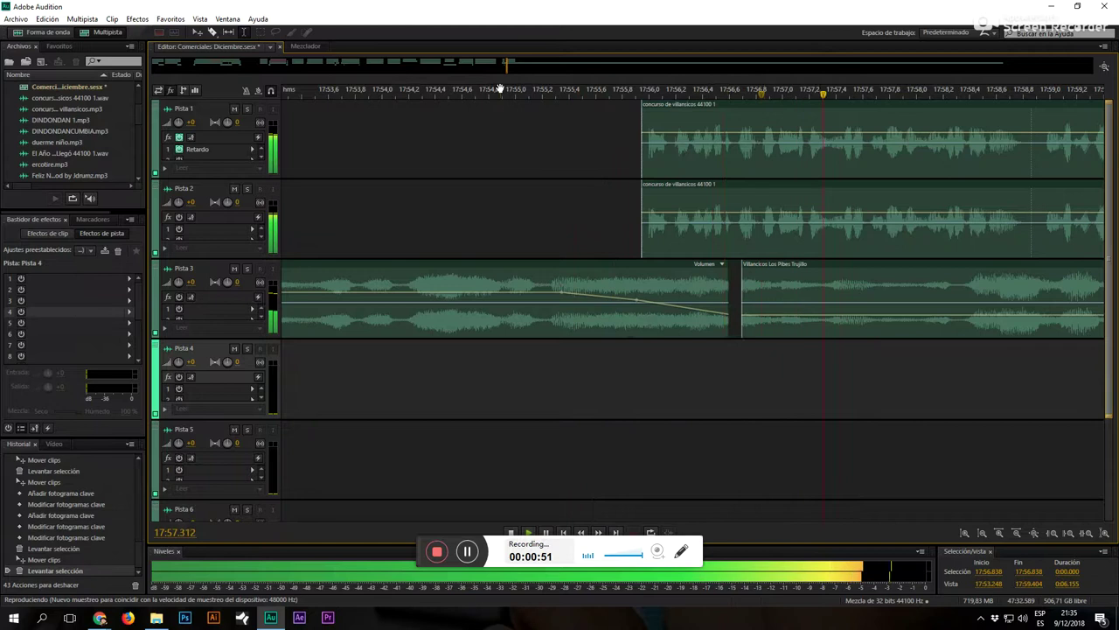
scroll(501, 97, "down", 11)
key("space")
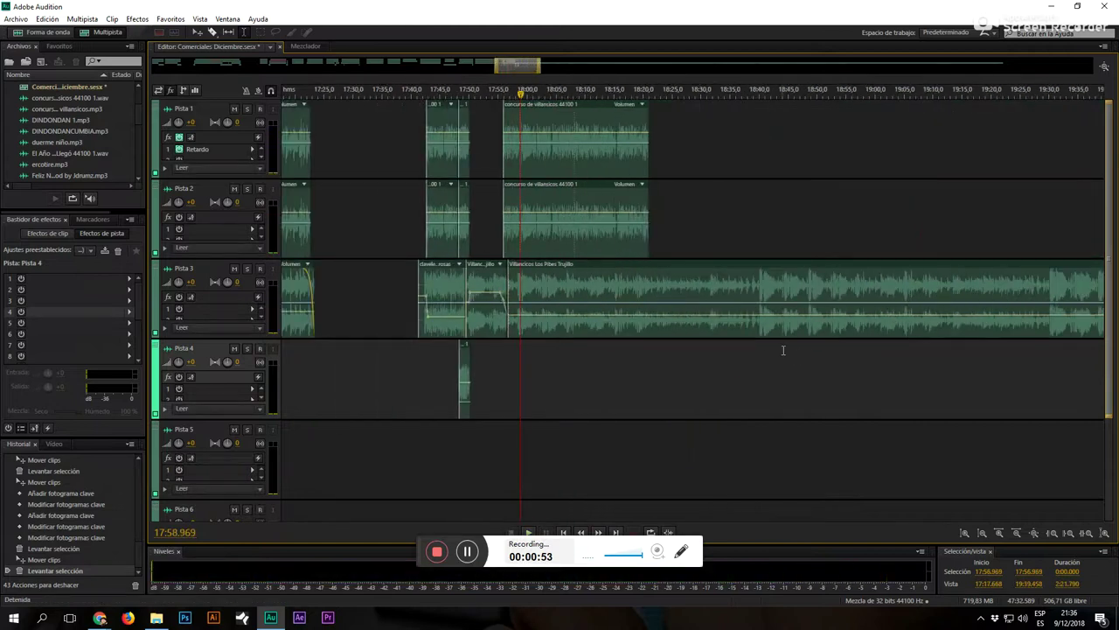
Step: Audition the Villancicos music further along Pista 3 and remove the second clip's portion up to about 20:25
key("space")
scroll(550, 89, "down", 8)
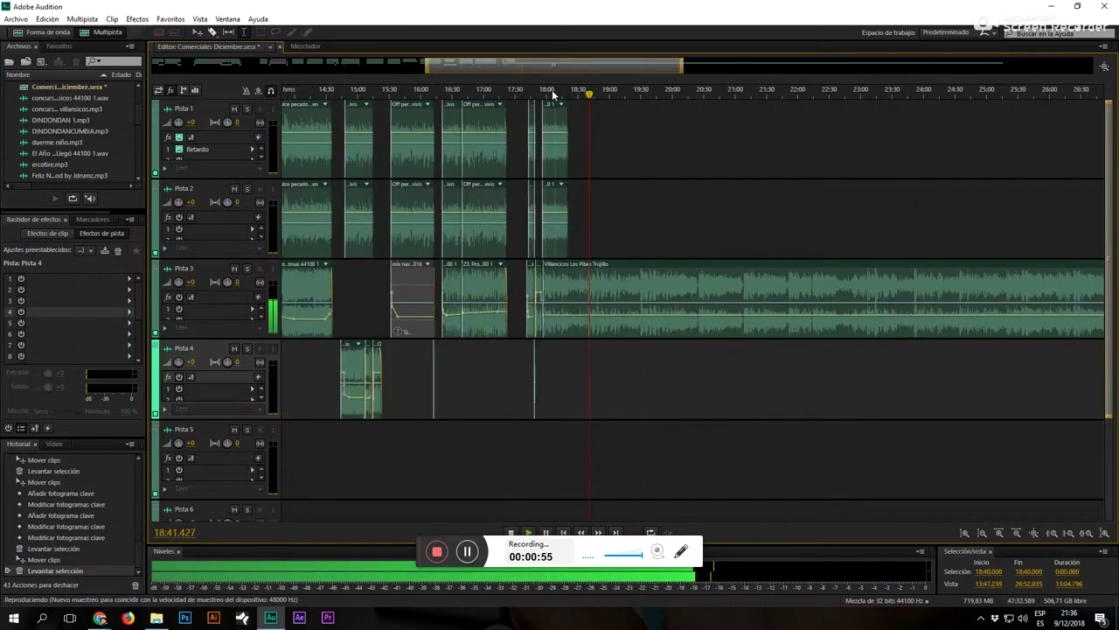
left_click(708, 332)
left_click(704, 336)
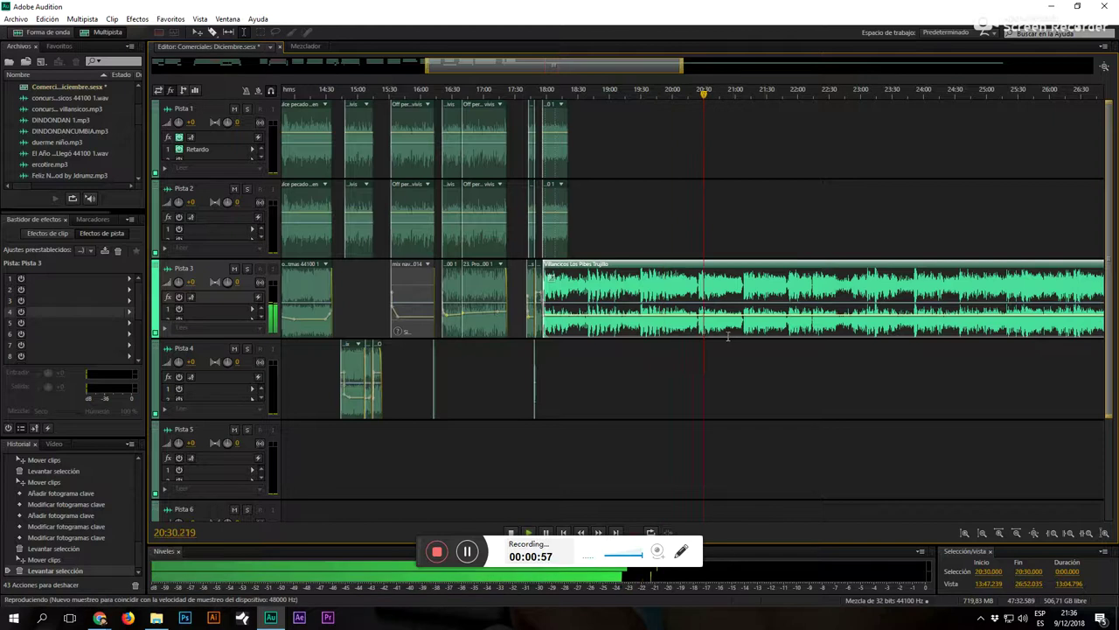
key("space")
left_click_drag(699, 327, 691, 327)
key("Delete")
left_click(673, 328)
key("Delete")
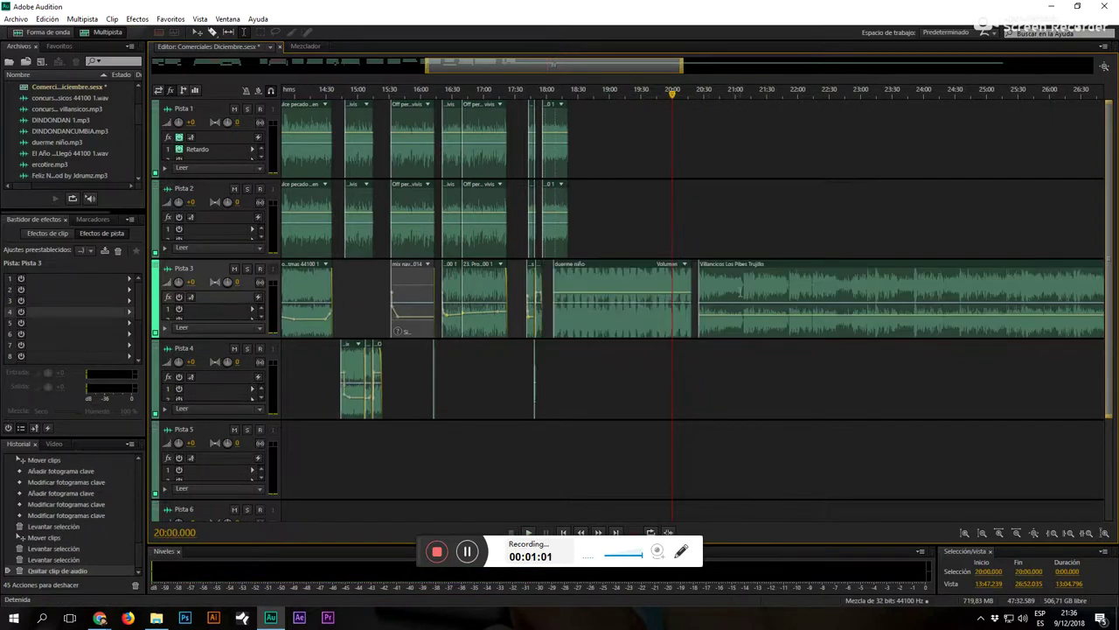
Step: Cut a short section from the Villancicos clip at about 21:05 on Pista 3 to separate a music segment
left_click_drag(742, 288, 744, 289)
key("Delete")
left_click(692, 354)
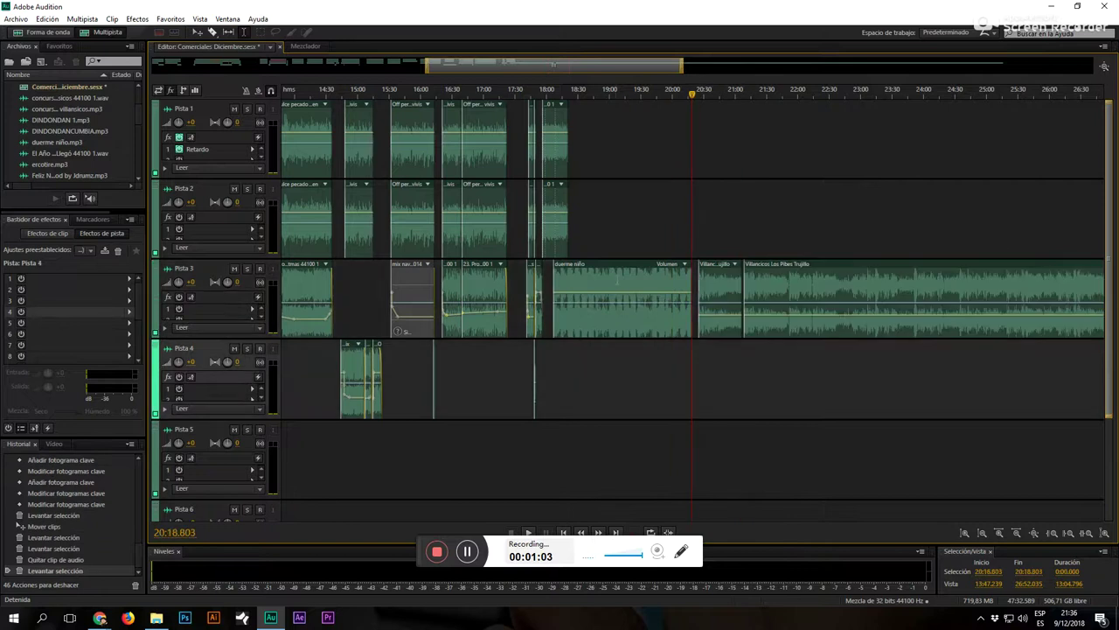
Step: Move the duerme niño clip to Pista 2 and the separated Villancicos segment to about 18:08 on Pista 3
left_click_drag(591, 269, 737, 189)
left_click_drag(708, 270, 565, 271)
scroll(546, 98, "up", 11)
key("space")
key("space")
Step: Trim the start of the Villancicos segment, overlap it with the preceding music at about 17:56, and play the transition
left_click_drag(812, 271, 597, 272)
left_click_drag(563, 334, 573, 334)
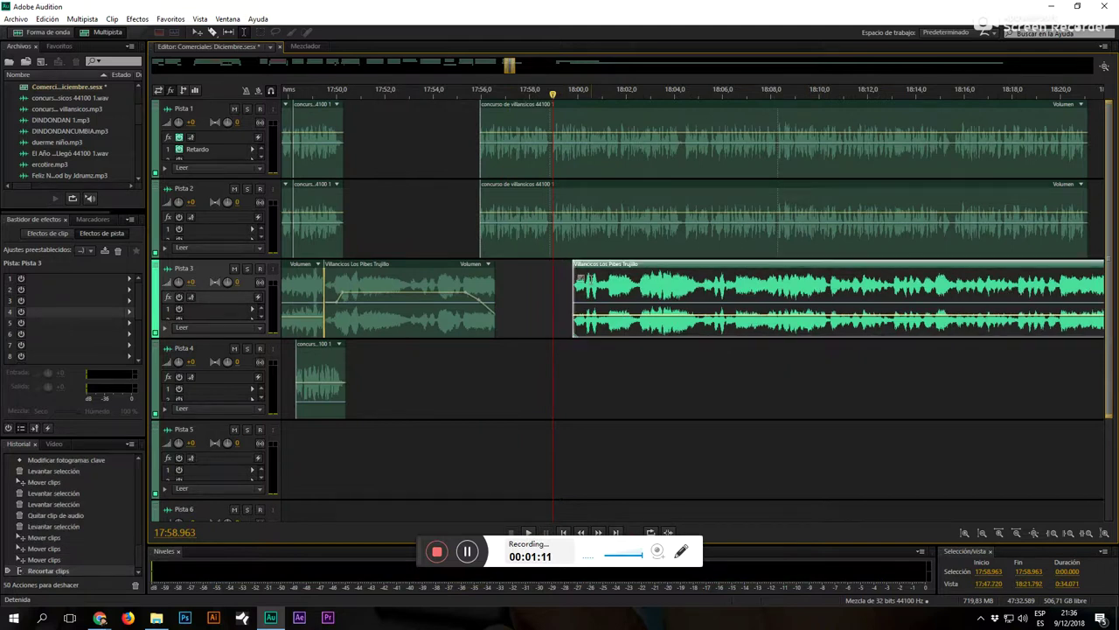
left_click_drag(594, 270, 503, 302)
left_click(460, 376)
key("space")
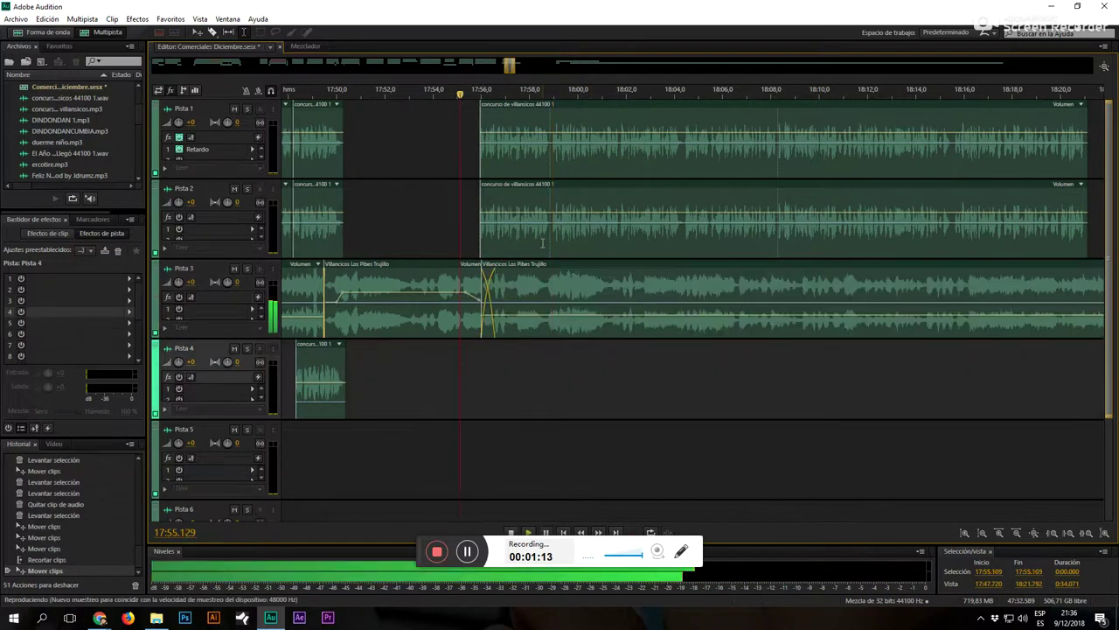
Step: Cut the pause at about 17:58.8 from the voice clips on Pista 1 and Pista 2 and close the gap
scroll(545, 94, "up", 5)
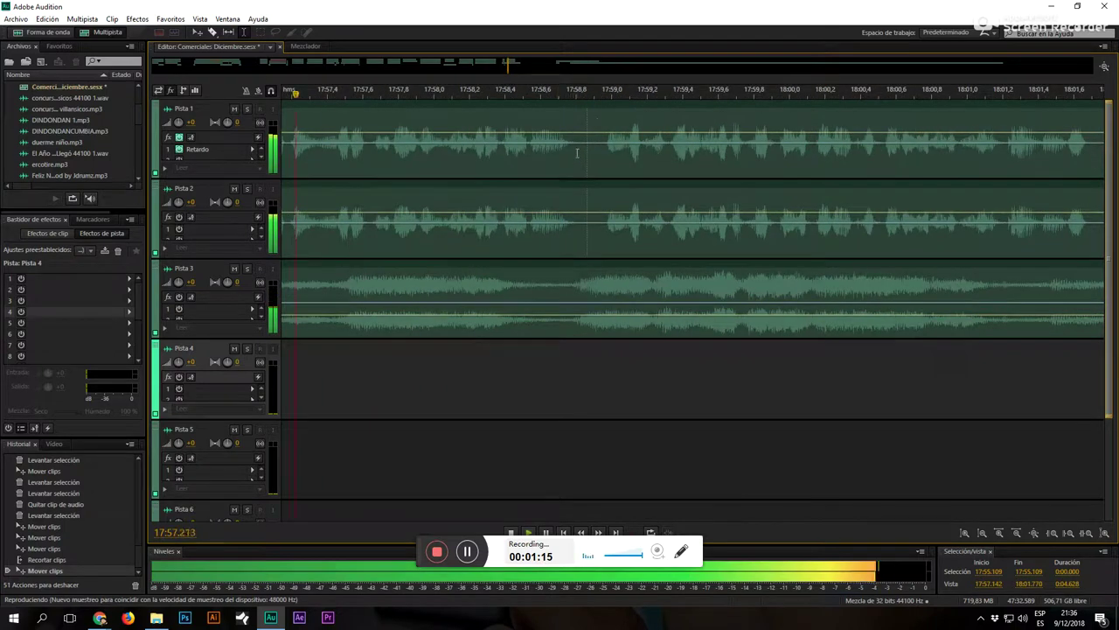
left_click_drag(575, 156, 591, 188)
left_click(596, 196)
key("space")
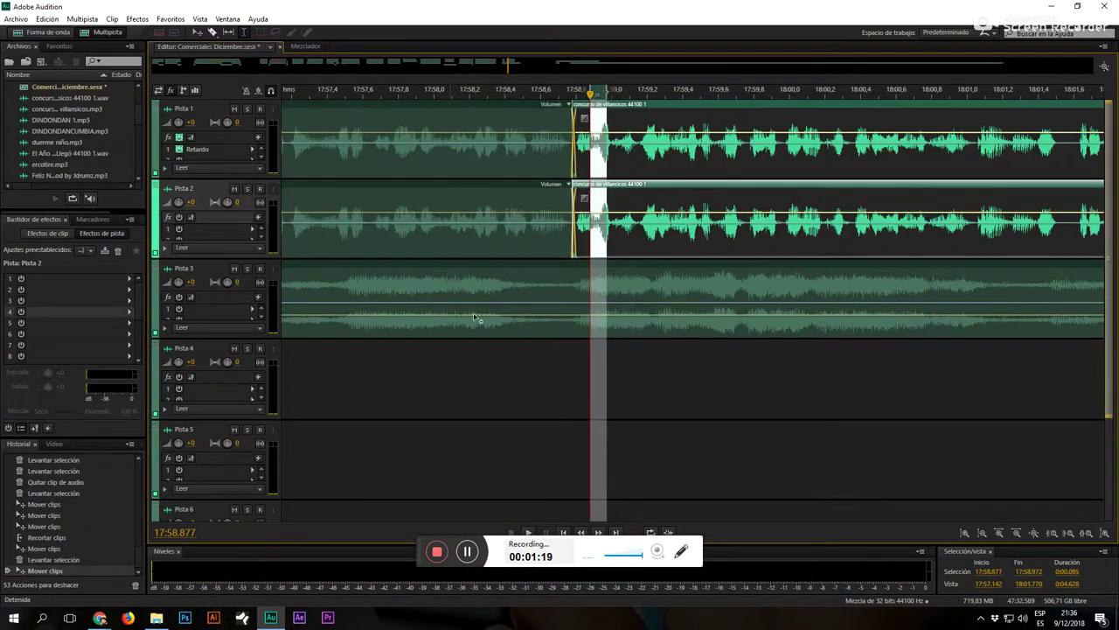
left_click(409, 371)
key("space")
scroll(460, 93, "down", 7)
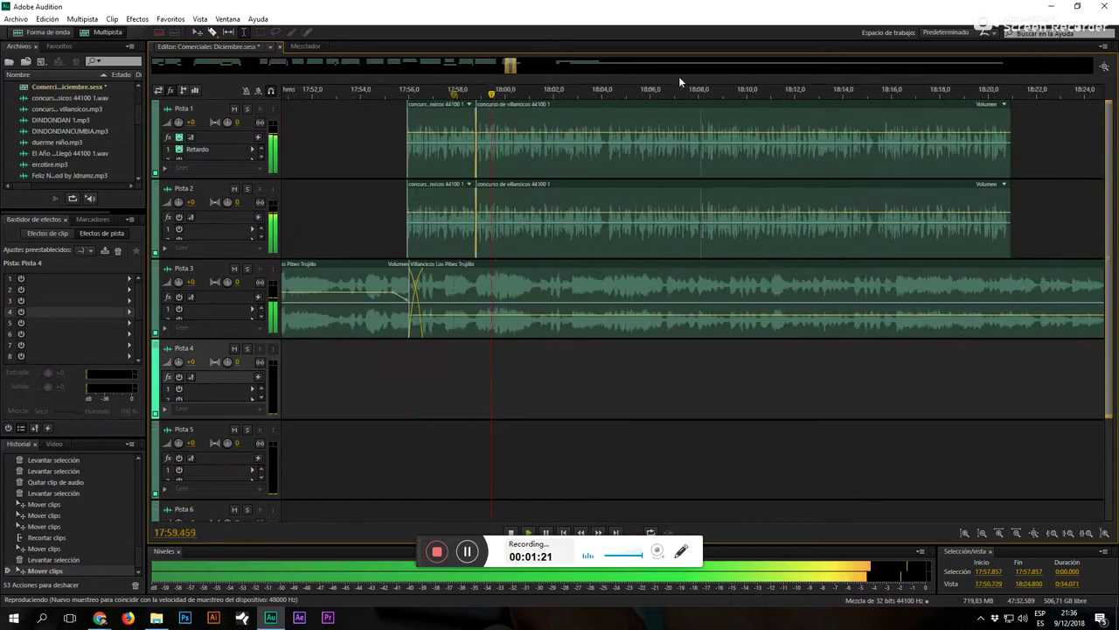
Step: Cut the voice pause at about 18:04 on Pista 1 and Pista 2, close the gap, and play the edit
scroll(614, 96, "up", 4)
scroll(614, 97, "up", 4)
left_click_drag(538, 163, 571, 214)
key("Delete")
left_click(552, 212)
left_click_drag(559, 161, 568, 204)
key("space")
left_click(419, 394)
key("space")
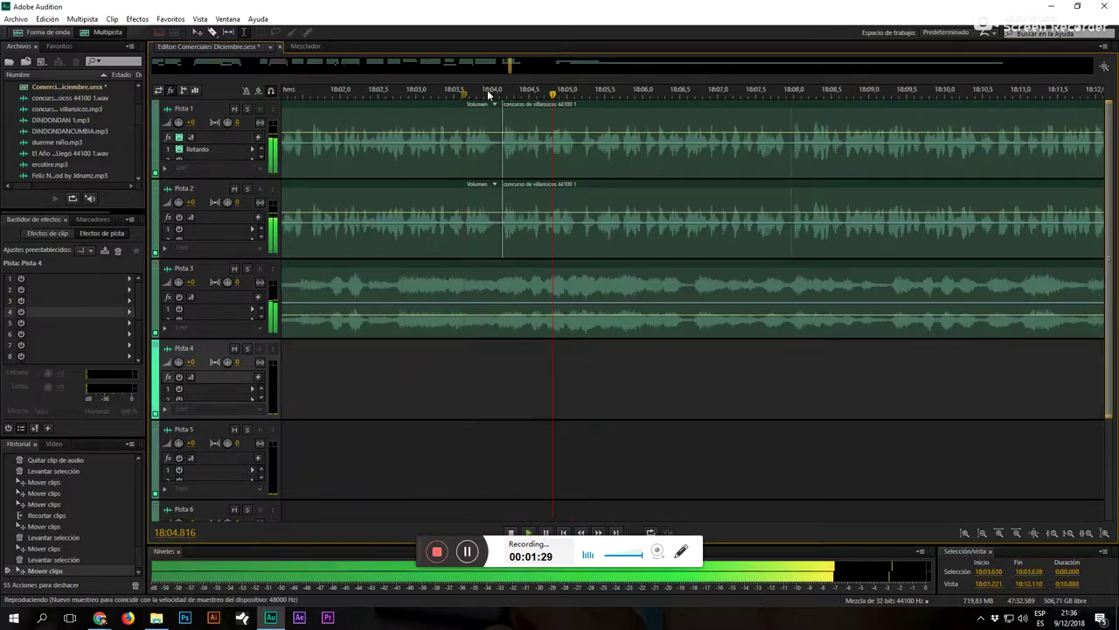
Step: Delete the Villancicos music on Pista 3 from about 18:04 to the end of that segment
scroll(531, 204, "down", 5)
left_click_drag(490, 327, 949, 329)
key("Delete")
left_click(353, 408)
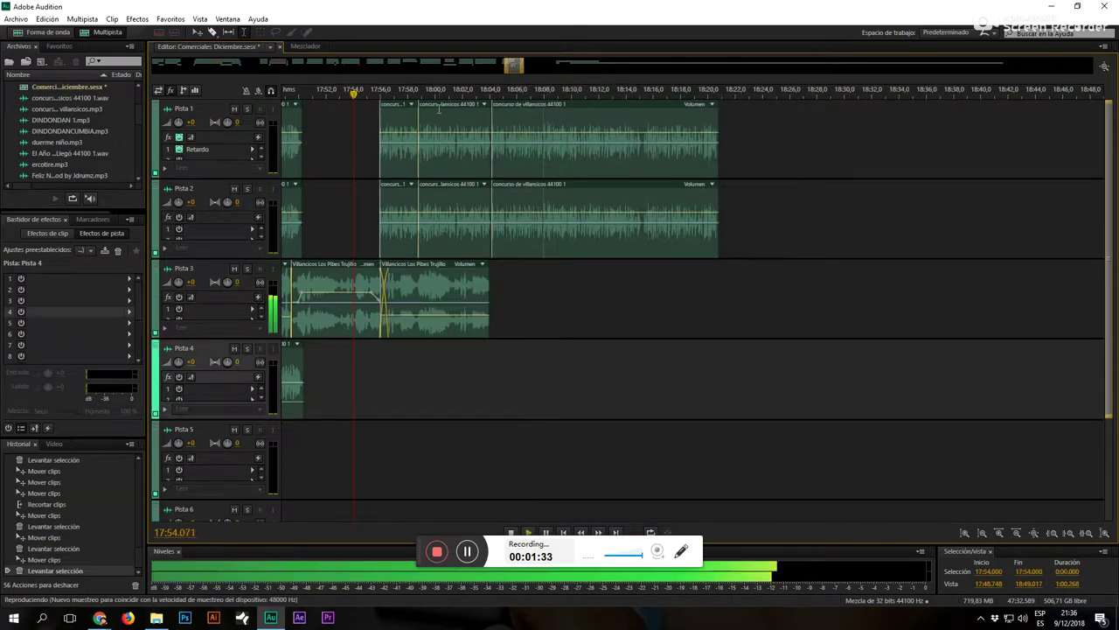
Step: Move the remaining long Villancicos clip to about 18:10 on Pista 4 and remove its portion before about 18:53
scroll(444, 117, "down", 6)
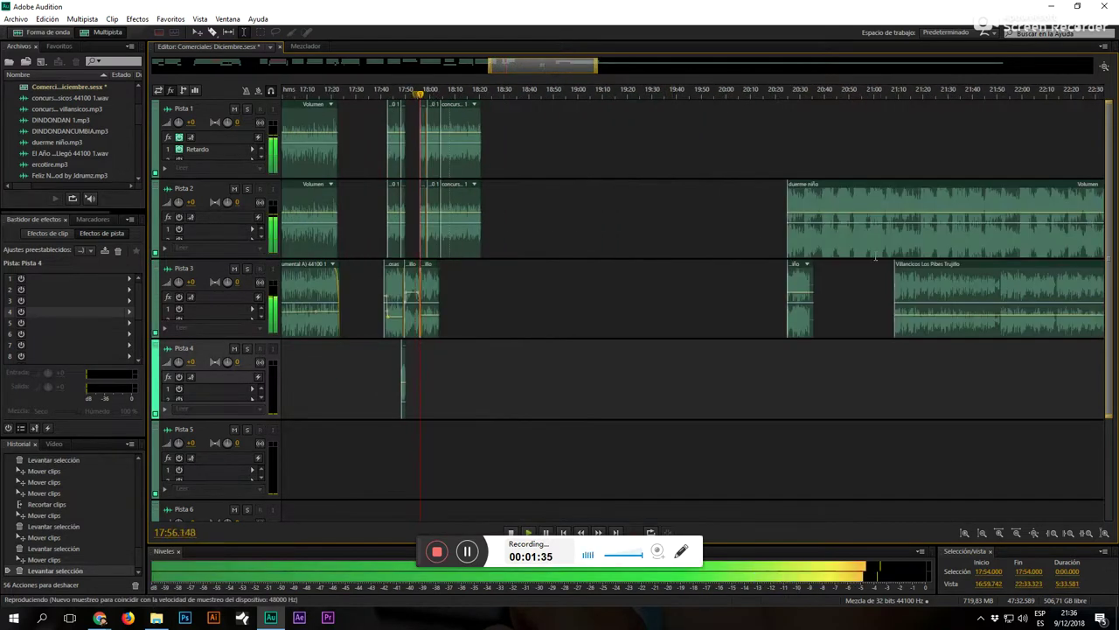
left_click_drag(918, 269, 479, 349)
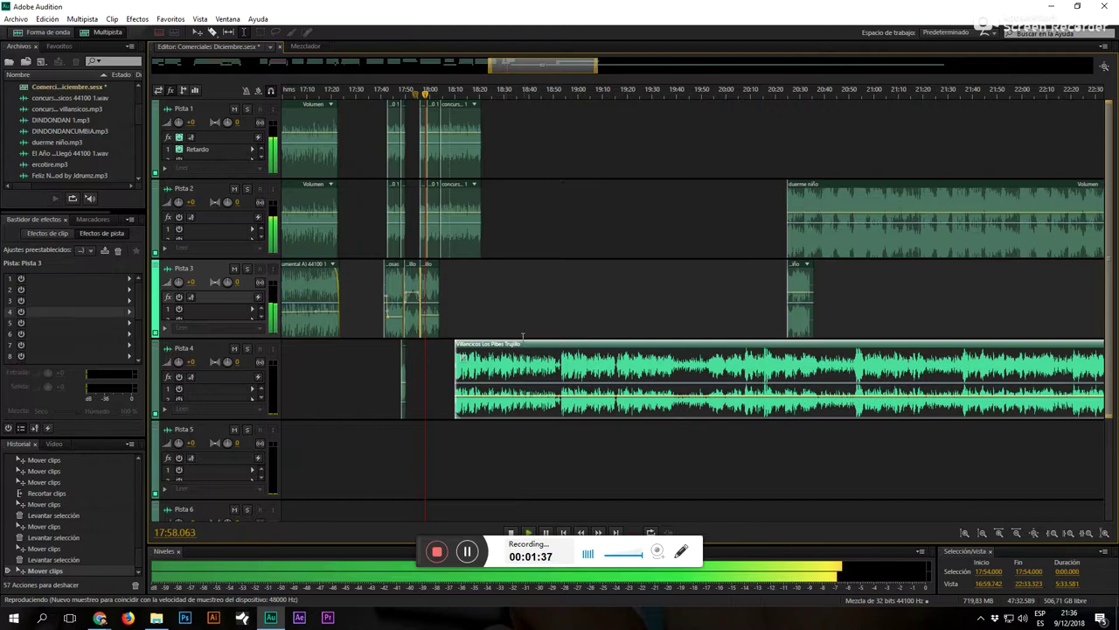
left_click(505, 318)
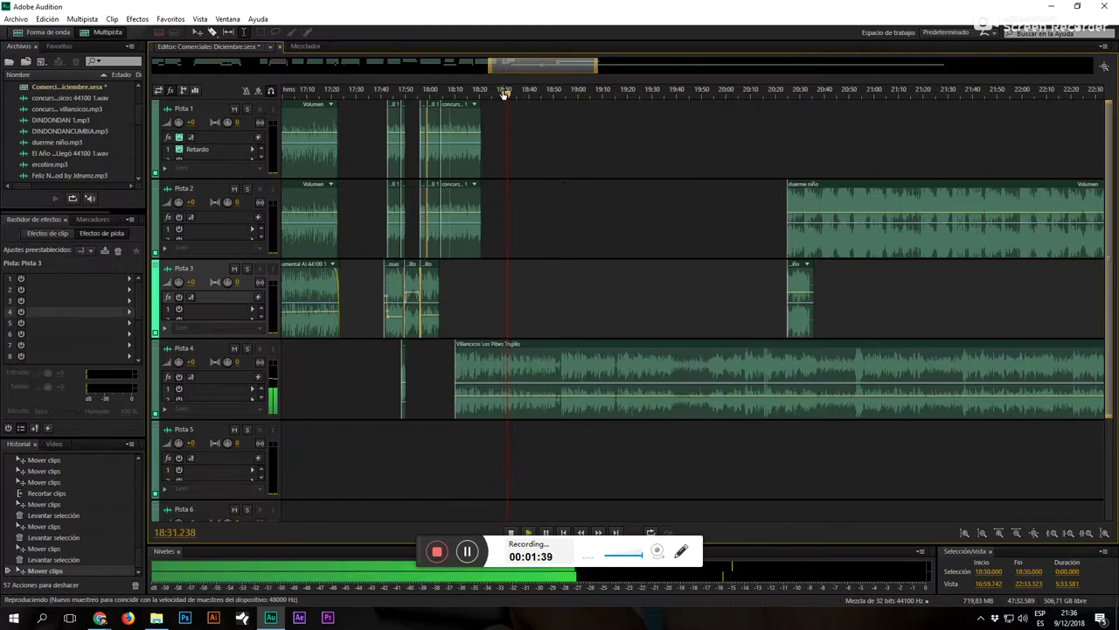
scroll(507, 93, "up", 7)
left_click(816, 370)
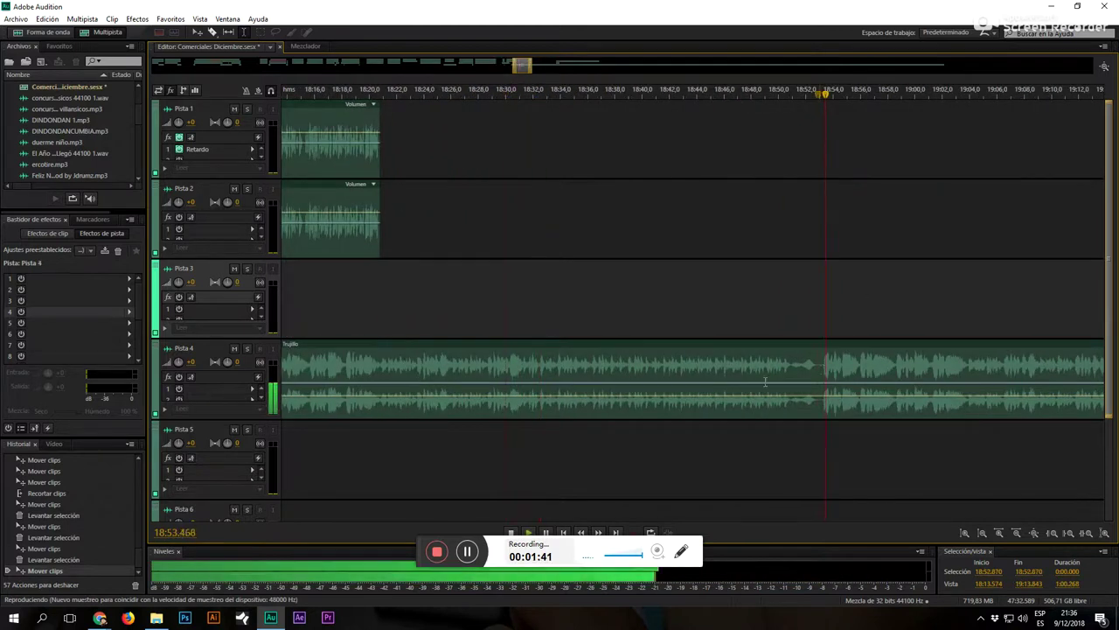
left_click_drag(819, 370, 669, 370)
key("Delete")
left_click(582, 385)
key("Delete")
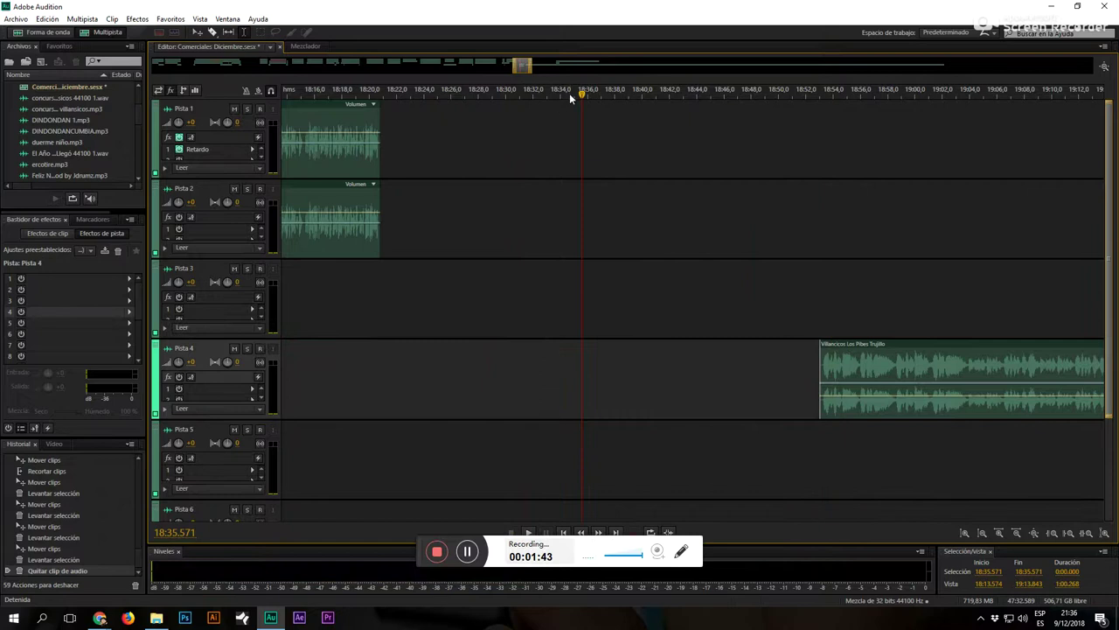
Step: Audition further into the Villancicos clip on Pista 4 and remove its portion before about 23:05
scroll(566, 93, "down", 9)
left_click(929, 425)
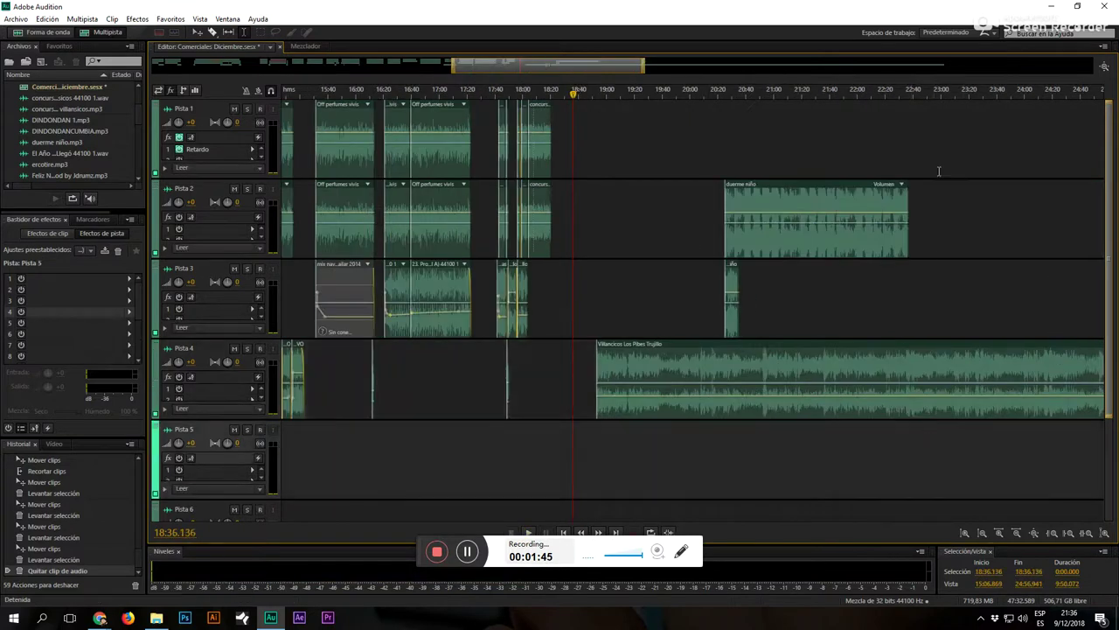
left_click(957, 208)
key("space")
scroll(717, 90, "down", 2)
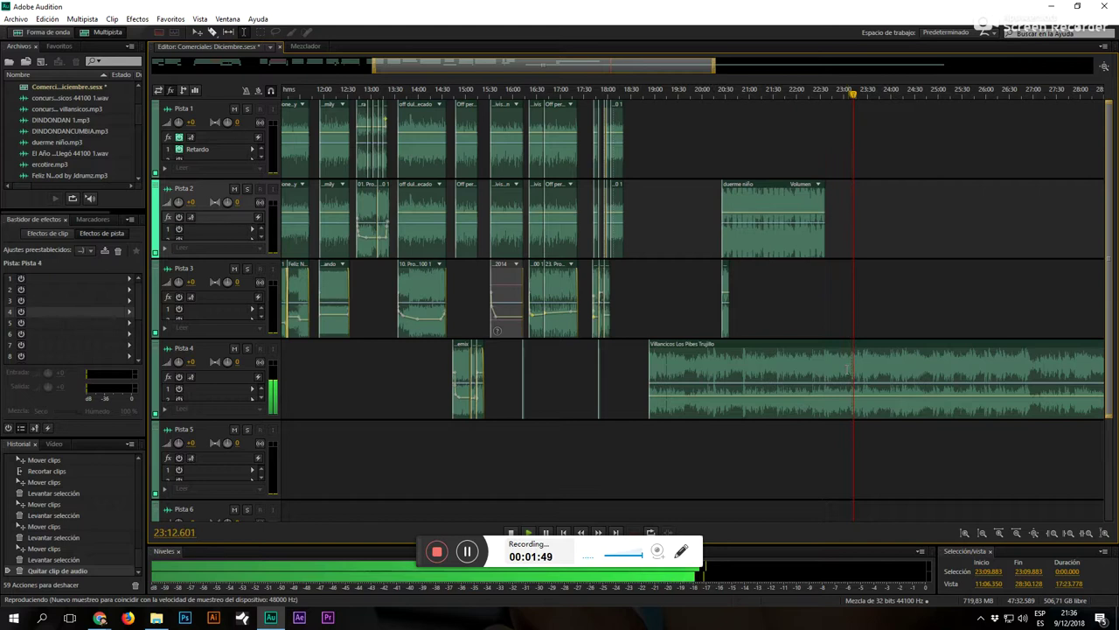
left_click_drag(845, 369, 849, 369)
key("Delete")
left_click(901, 310)
left_click(787, 371)
key("Delete")
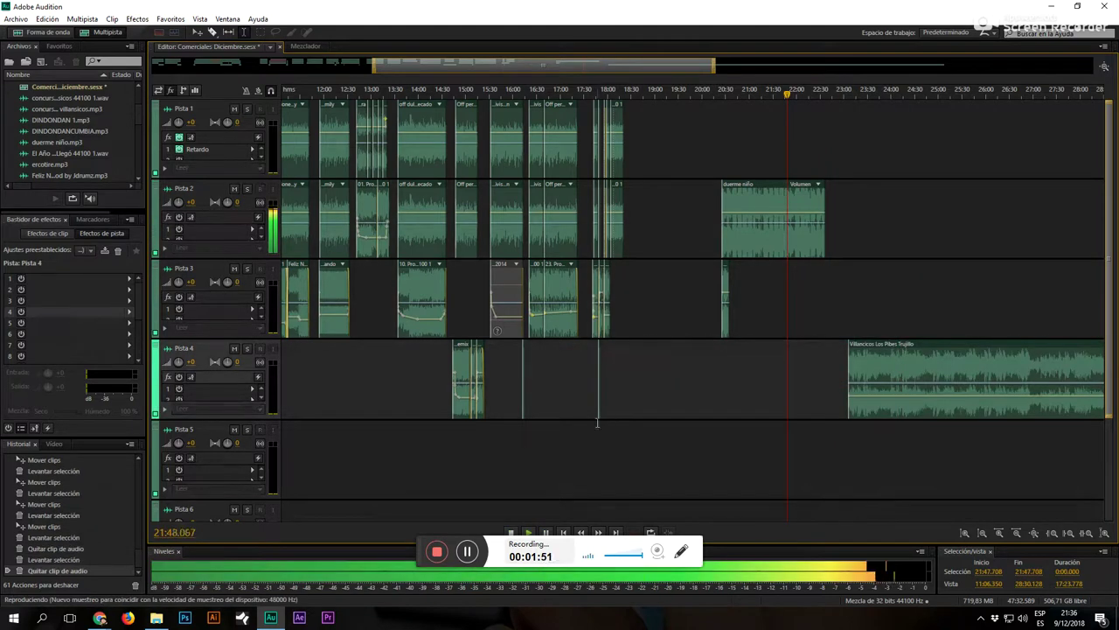
Step: Move the remaining Villancicos clip to about 18:15 on Pista 4 and split it by cutting a short section near 18:55
left_click(594, 424)
left_click_drag(861, 347, 633, 347)
scroll(628, 92, "up", 5)
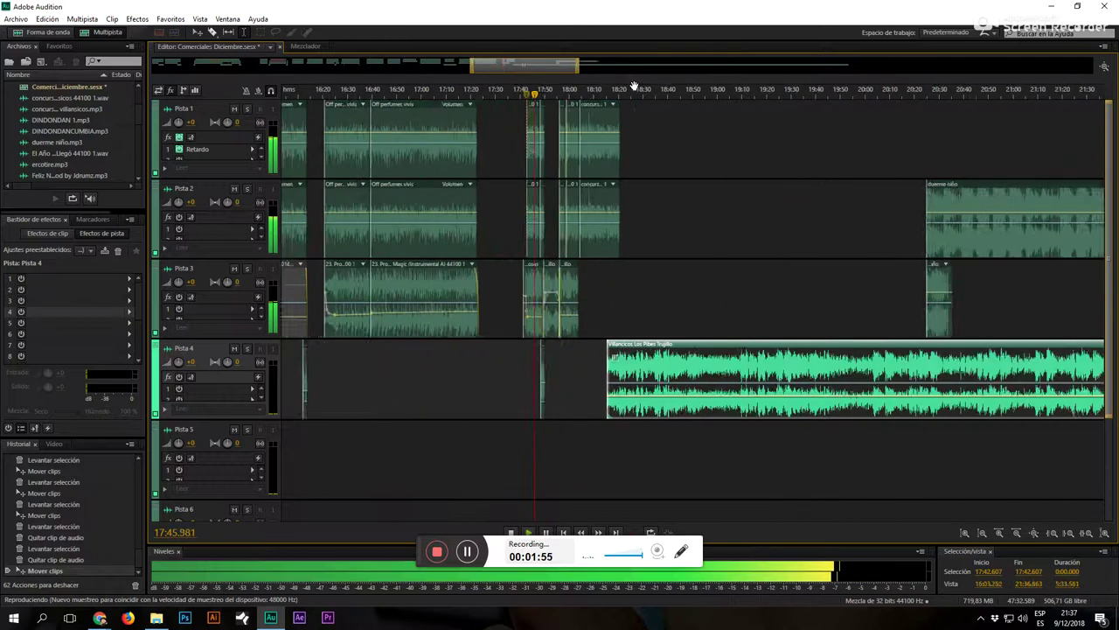
left_click_drag(800, 366, 819, 367)
key("Delete")
left_click(864, 312)
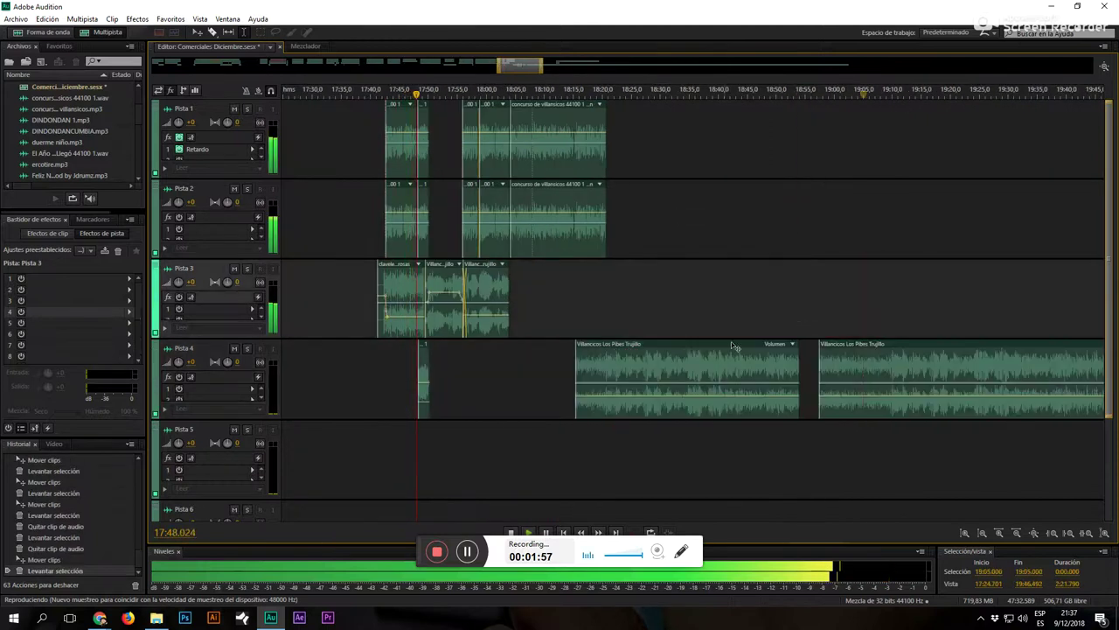
Step: Move the first Villancicos segment from Pista 4 to Pista 3, trim its start, and overlap it with the preceding music at about 18:03.9
left_click_drag(680, 343, 610, 299)
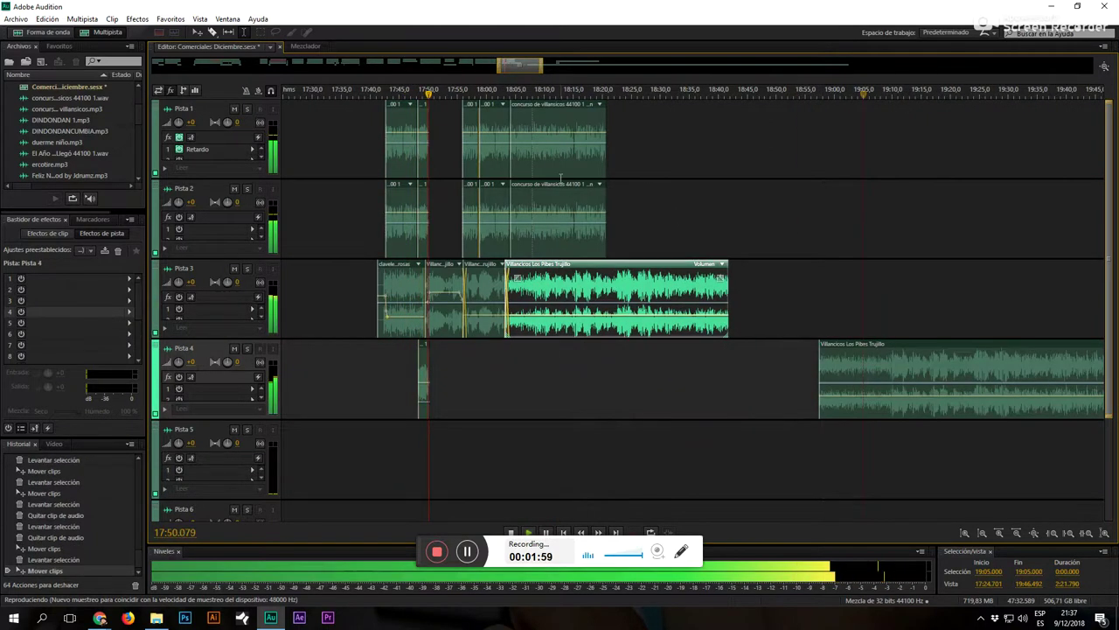
scroll(497, 100, "up", 7)
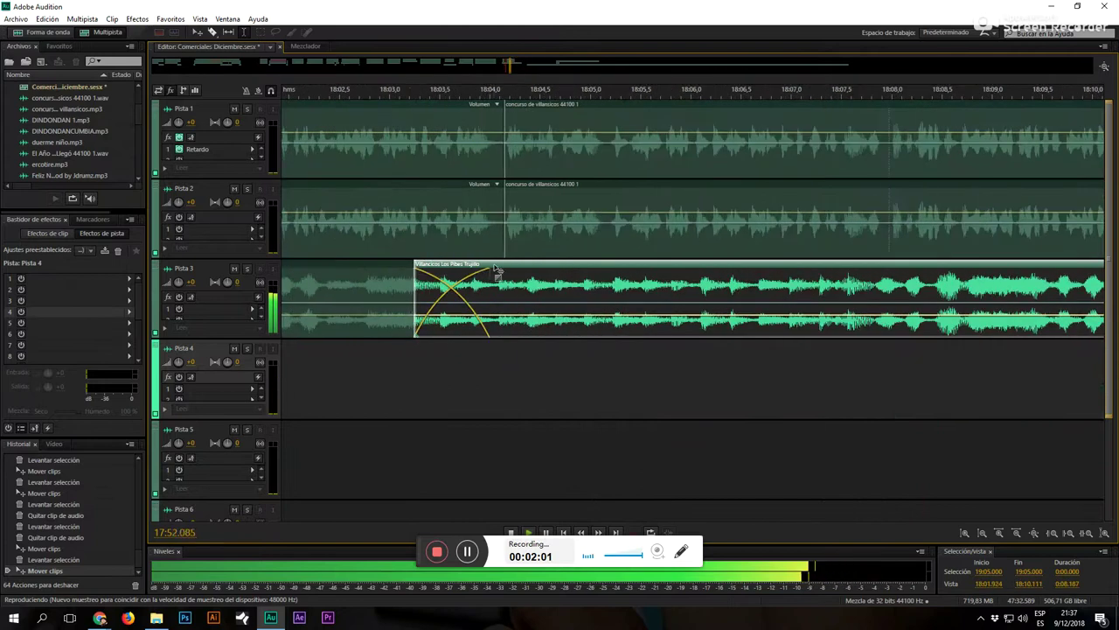
left_click_drag(414, 333, 815, 329)
left_click_drag(835, 264, 499, 264)
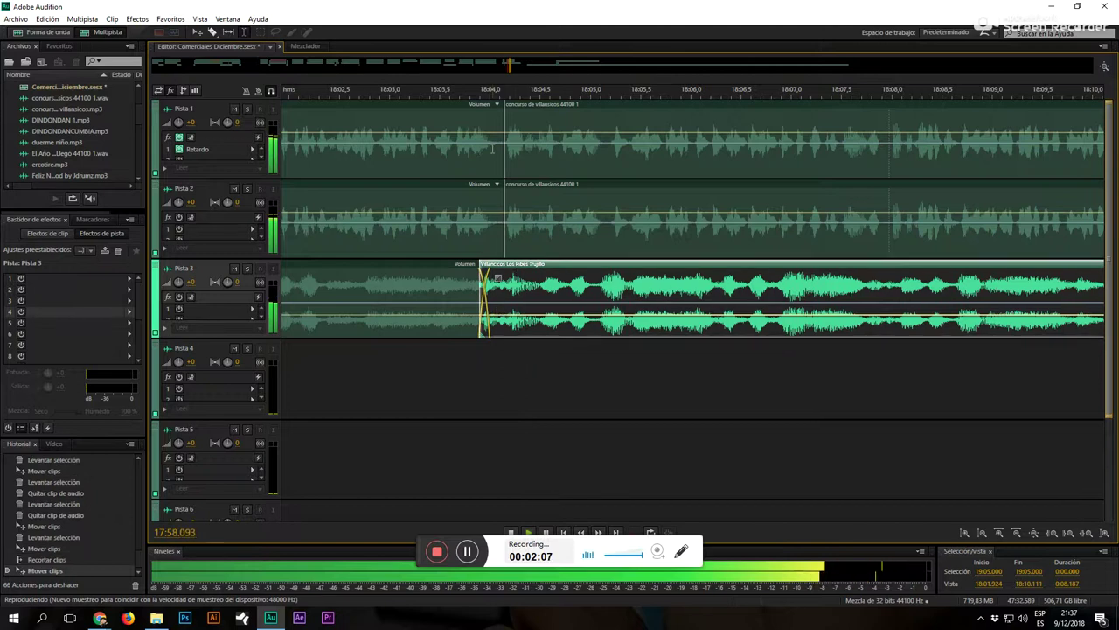
Step: Raise the volume at the start of the Pista 3 Villancicos clip near 18:04 and keyframe it back down by about 18:04.3
scroll(501, 97, "up", 3)
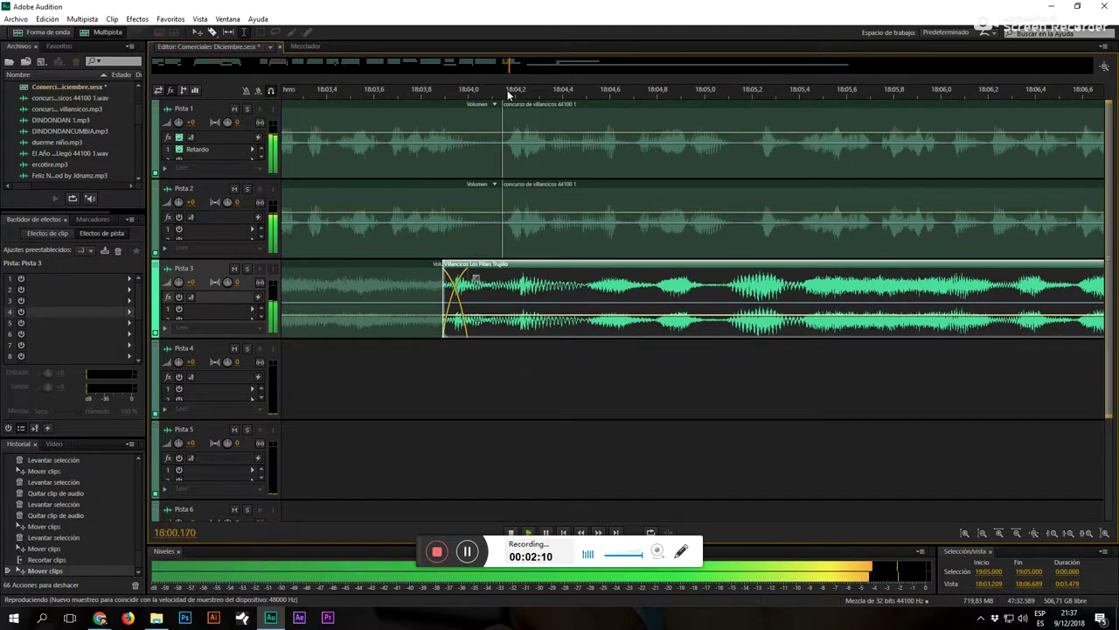
left_click_drag(473, 315, 472, 304)
left_click(515, 304)
left_click_drag(541, 305, 541, 316)
scroll(434, 96, "down", 8)
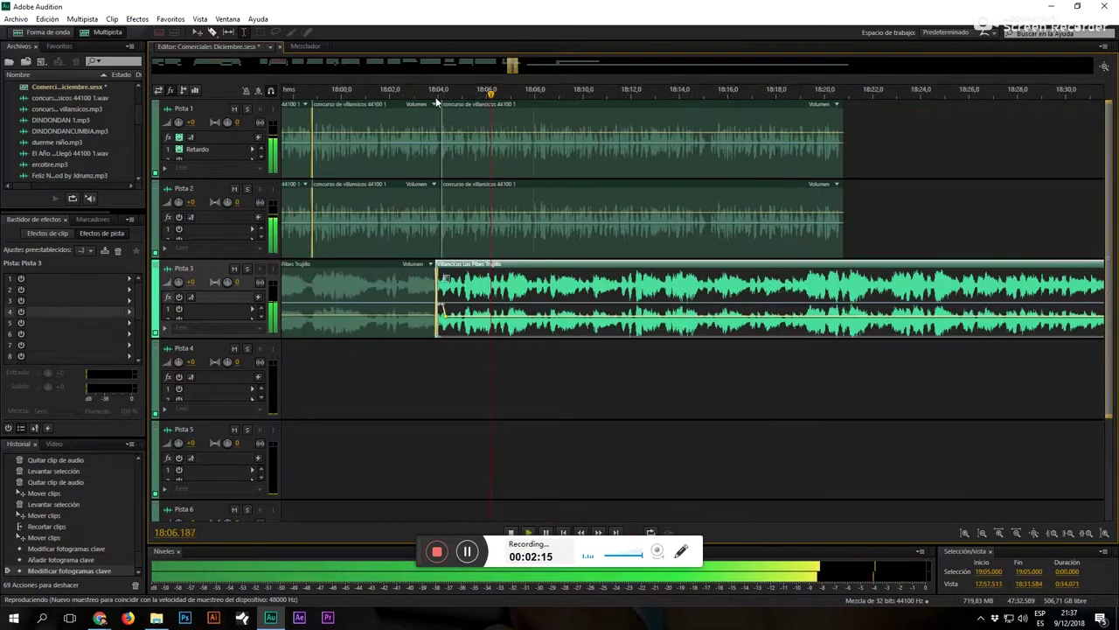
Step: Cut the Pista 3 Villancicos clip at about 18:11.6, removing the section up to 18:16.8 and the leftover piece after it
scroll(511, 93, "up", 5)
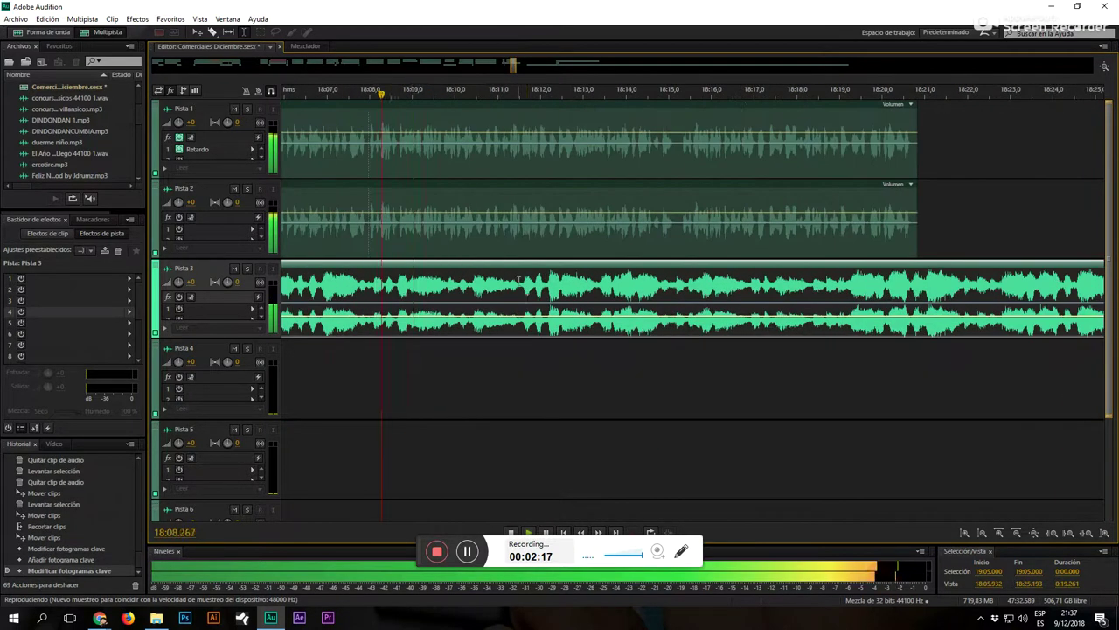
left_click_drag(525, 295, 747, 298)
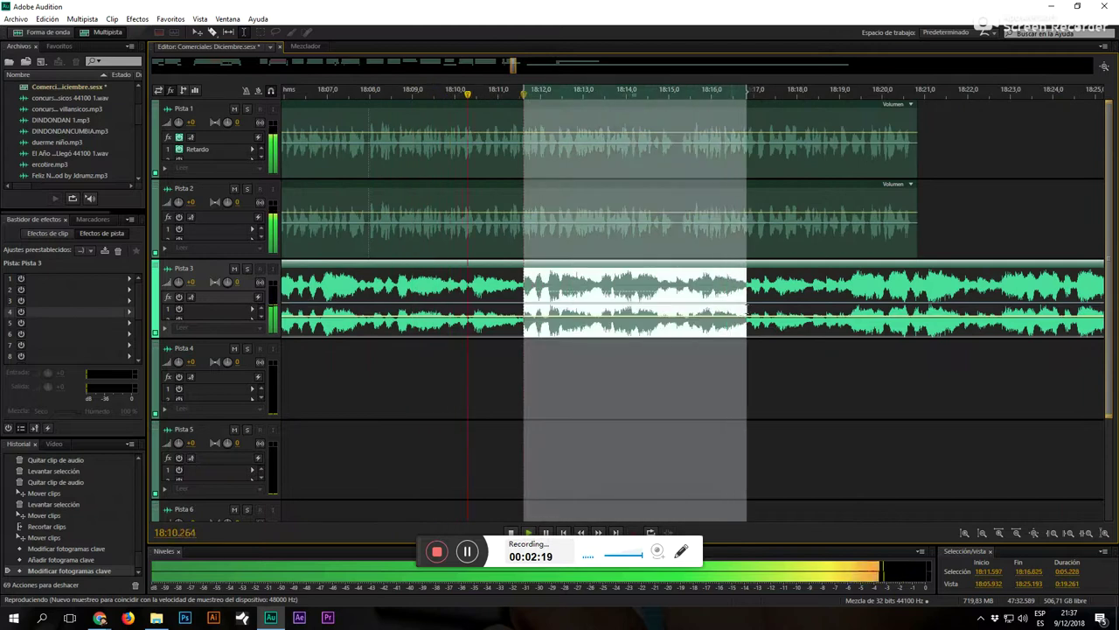
key("Delete")
scroll(519, 95, "down", 7)
key("space")
left_click(586, 297)
key("Delete")
key("Delete")
Step: Audition the long Villancicos clip on Pista 4 and remove its portion before about 20:00
left_click(801, 438)
key("space")
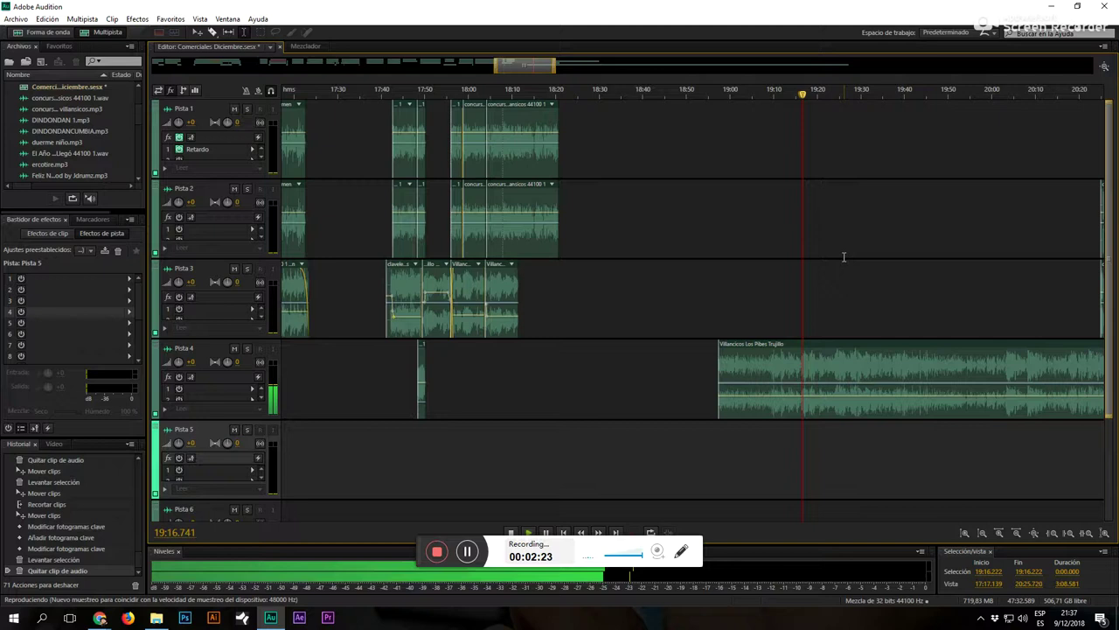
scroll(648, 95, "down", 2)
key("space")
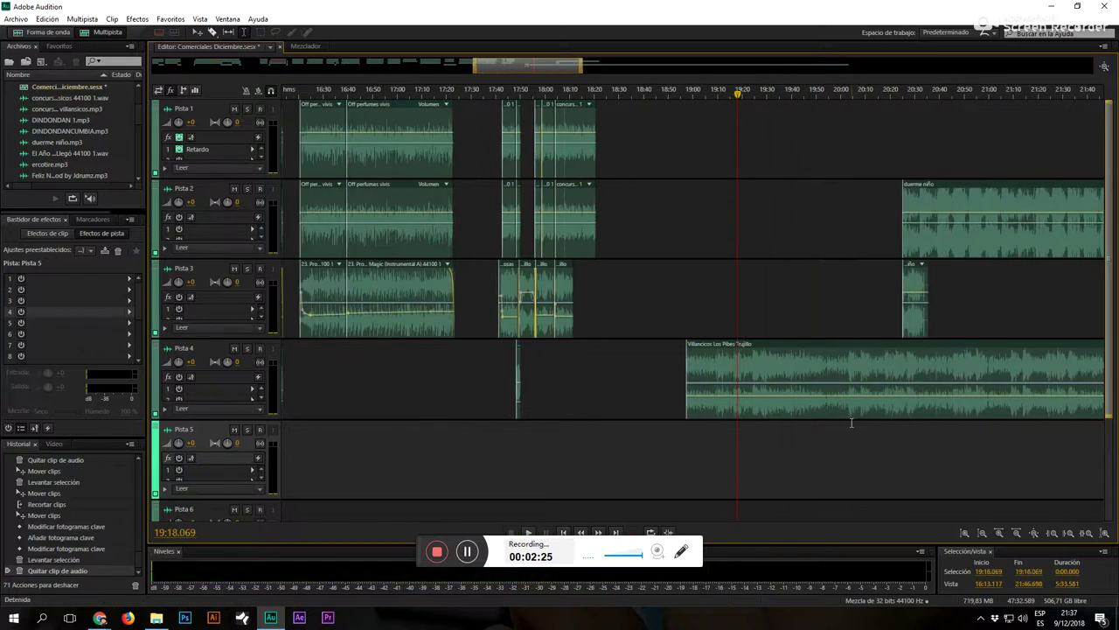
left_click(850, 422)
key("space")
left_click_drag(842, 371, 671, 372)
key("Delete")
Step: Split off the first short segment of the Pista 4 Villancicos clip near 20:15 and move it to about 18:14.8 on Pista 3
left_click_drag(878, 370, 603, 267)
key("Delete")
left_click(898, 438)
Step: Play the commercial from about 18:05 and remove the short voice section between about 18:07.9 and 18:08.0 on Pista 1 and Pista 2
left_click(560, 111)
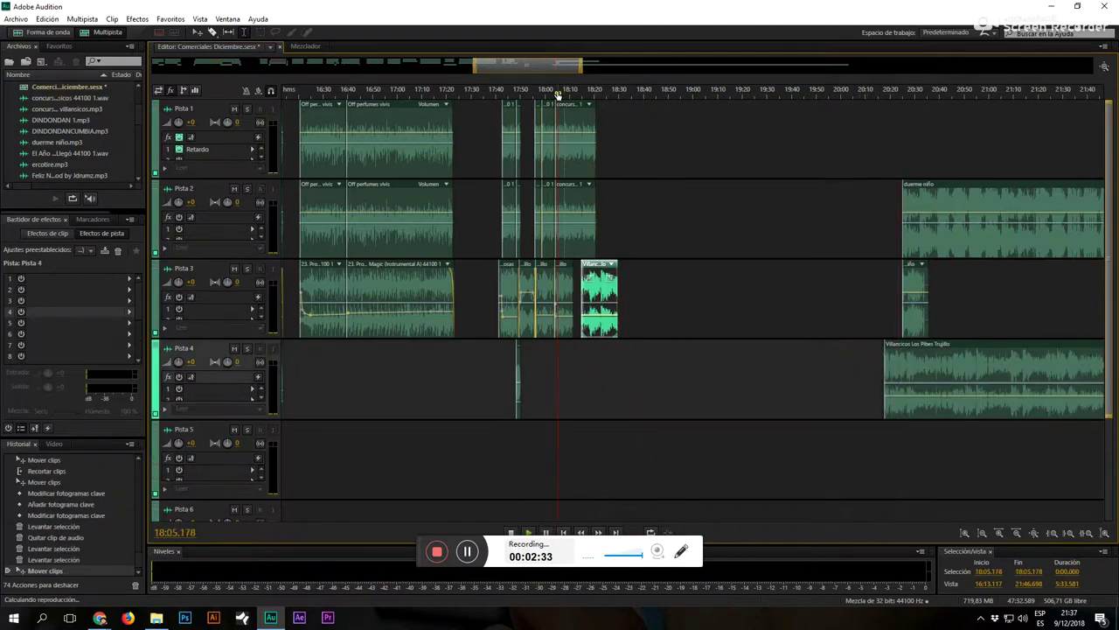
key("space")
scroll(583, 89, "up", 10)
scroll(573, 89, "up", 5)
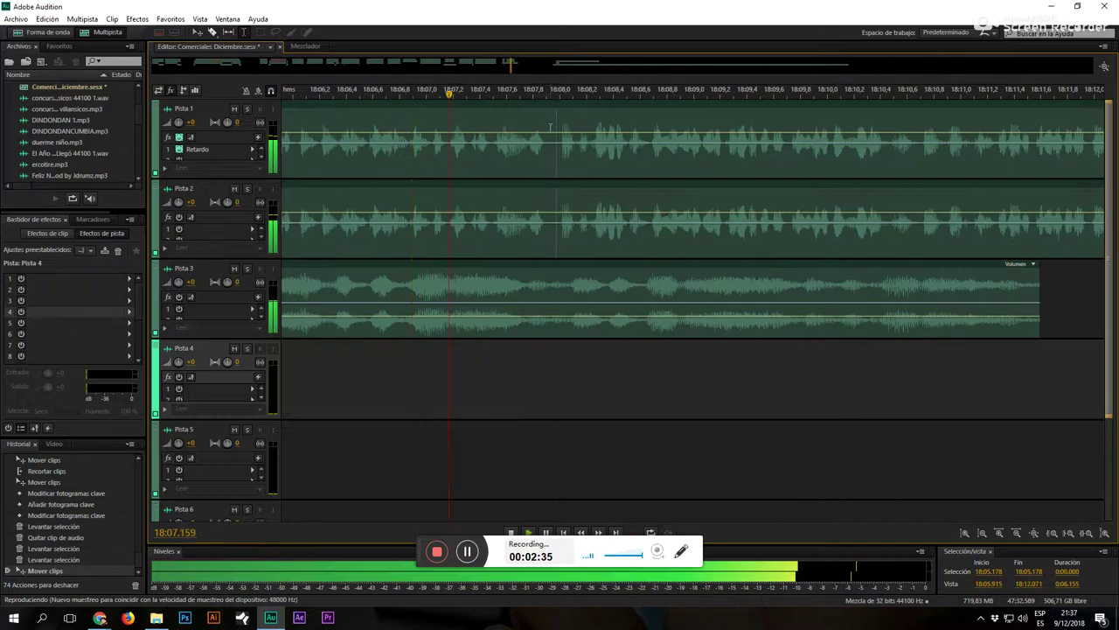
key("space")
left_click(544, 167)
left_click_drag(535, 167, 559, 201)
key("Delete")
Step: Group the two voice clips following the cut on Pista 1 and Pista 2 and move them to start at about 18:08.9
left_click(545, 147)
left_click_drag(555, 147, 572, 198)
key("ctrl+g")
left_click(580, 356)
left_click_drag(599, 188, 871, 188)
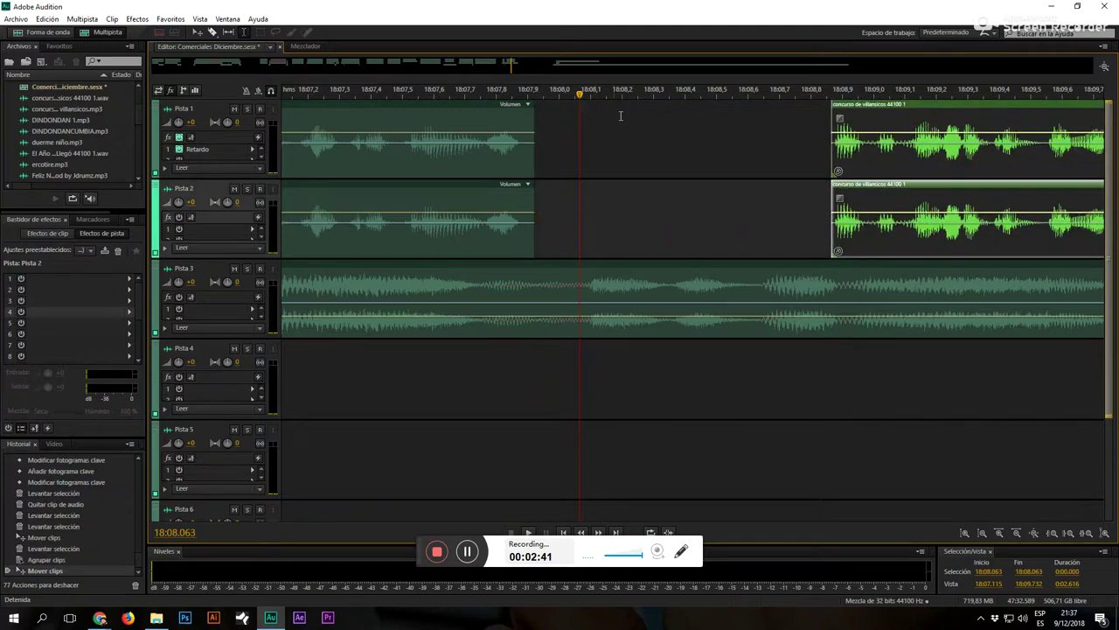
Step: End the Pista 3 music at about 18:07.9 by cutting a short section there and removing the leftover clip after it
left_click_drag(534, 287, 577, 301)
key("Delete")
left_click(572, 352)
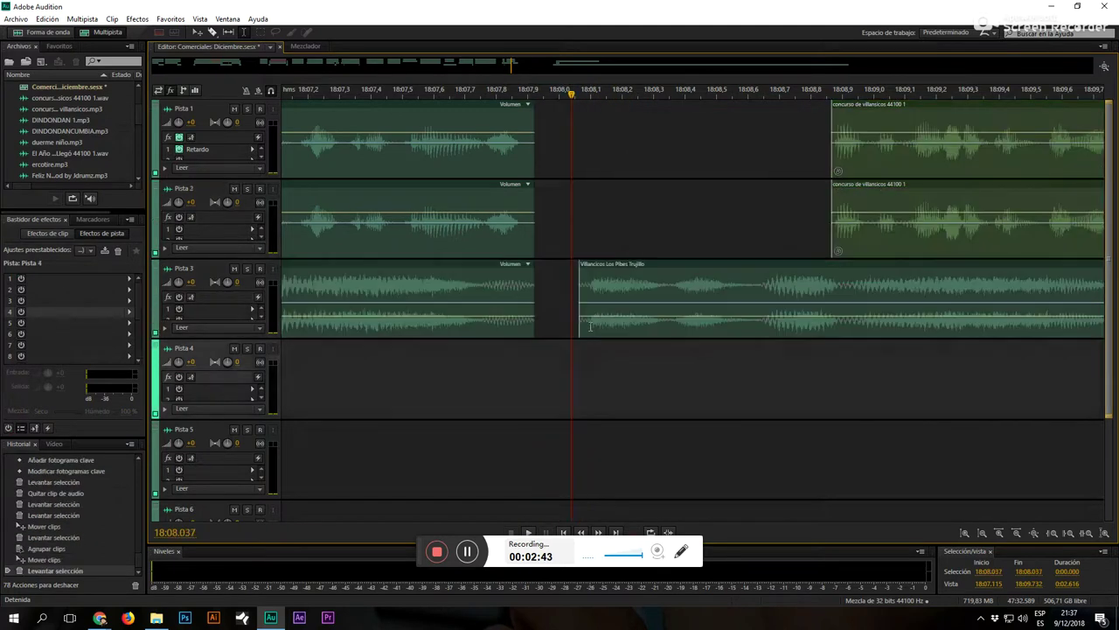
left_click(607, 302)
key("Delete")
Step: Move the Villancicos segment at 18:14.8 on Pista 3 to about 18:07.8, overlapping the preceding music, and audition the transition
scroll(486, 90, "down", 3)
scroll(487, 90, "down", 3)
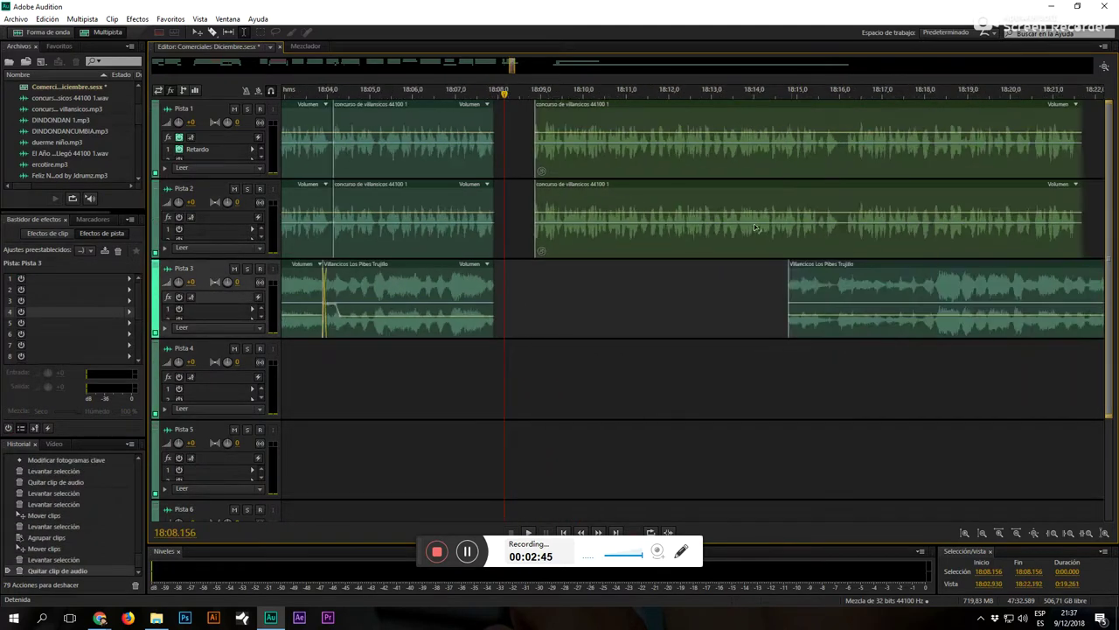
left_click_drag(798, 267, 497, 297)
left_click(480, 361)
key("space")
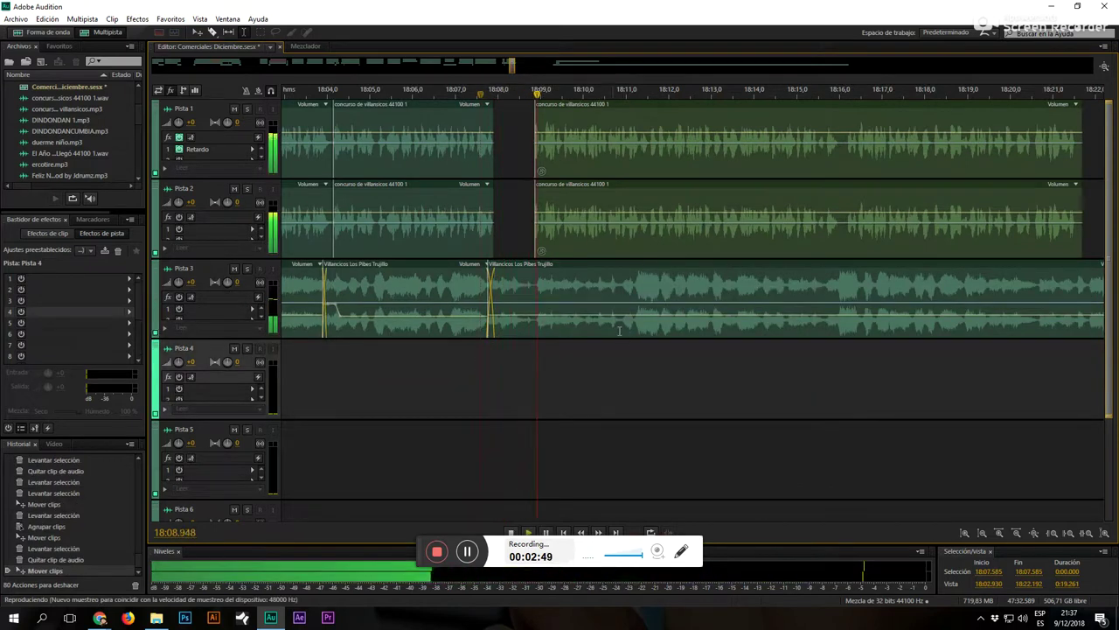
Step: Remove the opening of that Villancicos segment up to about 18:10.9 and move the remainder back to overlap the preceding music at about 18:07.8
key("space")
left_click_drag(623, 324, 575, 324)
key("Delete")
left_click(565, 362)
left_click(541, 325)
key("Delete")
left_click_drag(628, 266, 492, 266)
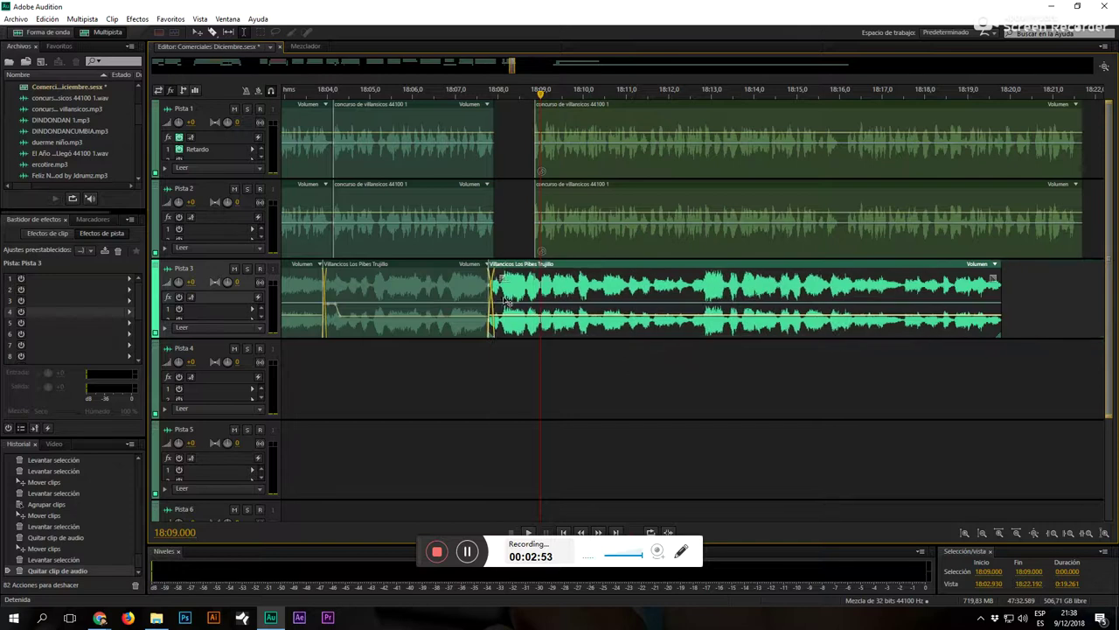
Step: Keyframe the volume of the Villancicos segment at 18:07.8, louder until about 18:08.6 and lowered under the voice by about 18:09.4
left_click(444, 370)
left_click_drag(511, 307, 556, 315)
key("space")
left_click(524, 296)
key("space")
scroll(432, 89, "down", 2)
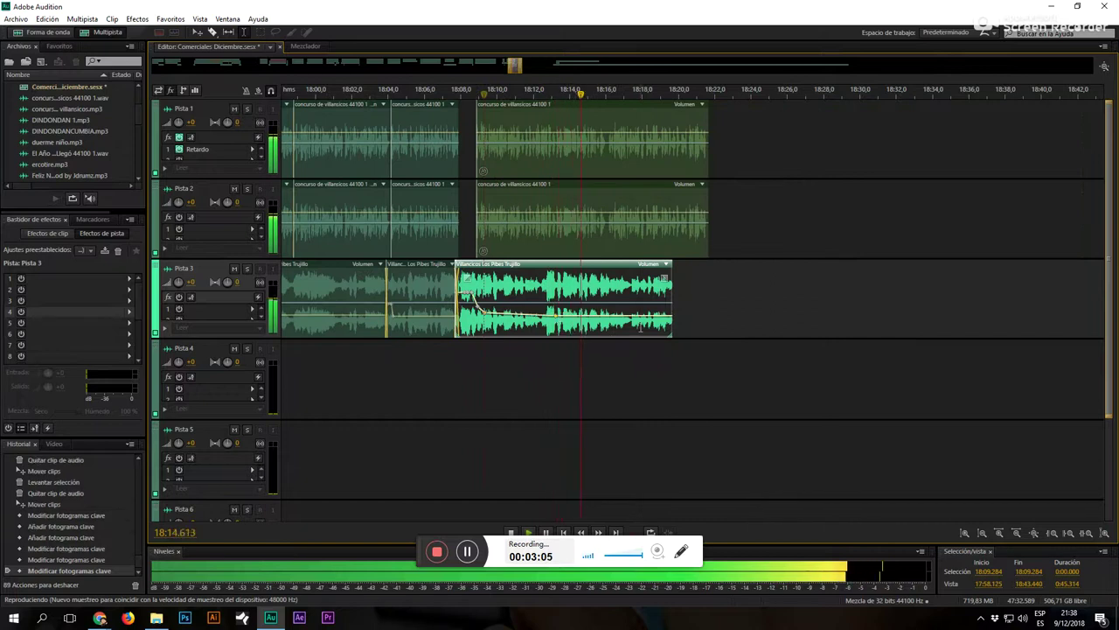
Step: Remove the end of the Pista 3 Villancicos segment after about 18:16.5 and play from about 18:11.8
key("space")
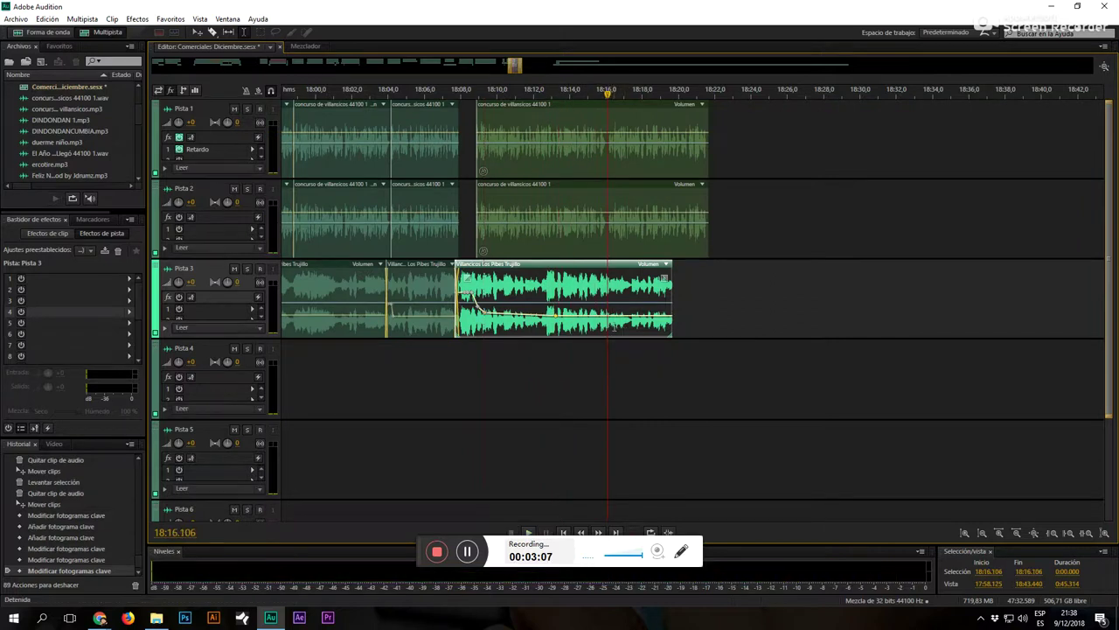
left_click_drag(614, 297, 724, 297)
key("Delete")
left_click(525, 375)
key("space")
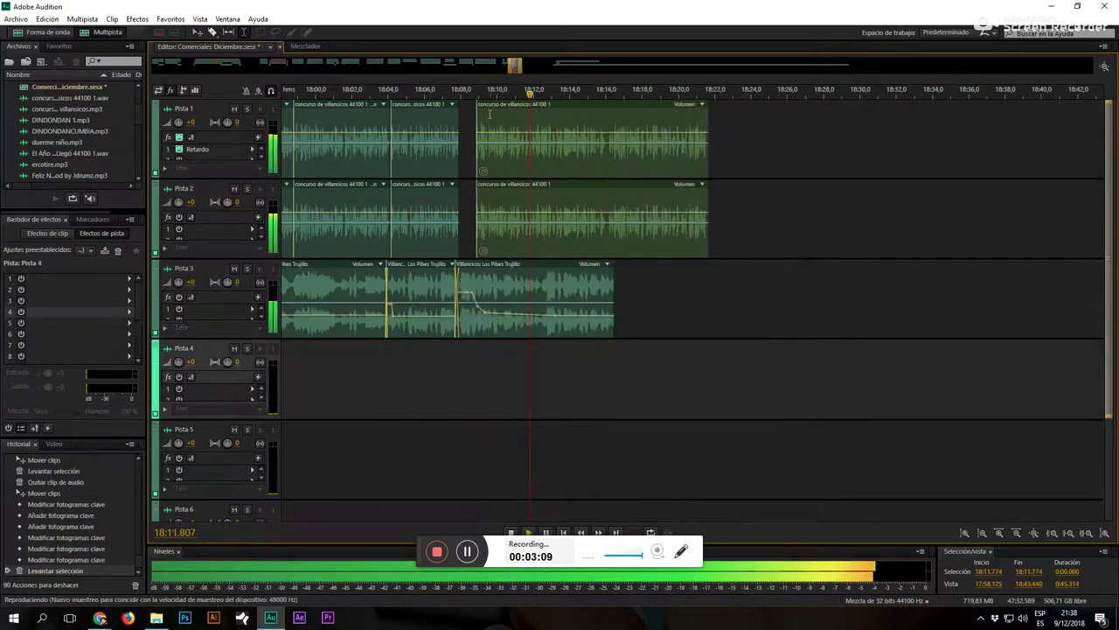
Step: Move the remaining long Villancicos clip on Pista 4 to about 18:25 and place the playhead at about 21:11.5 within it
scroll(500, 100, "down", 8)
key("space")
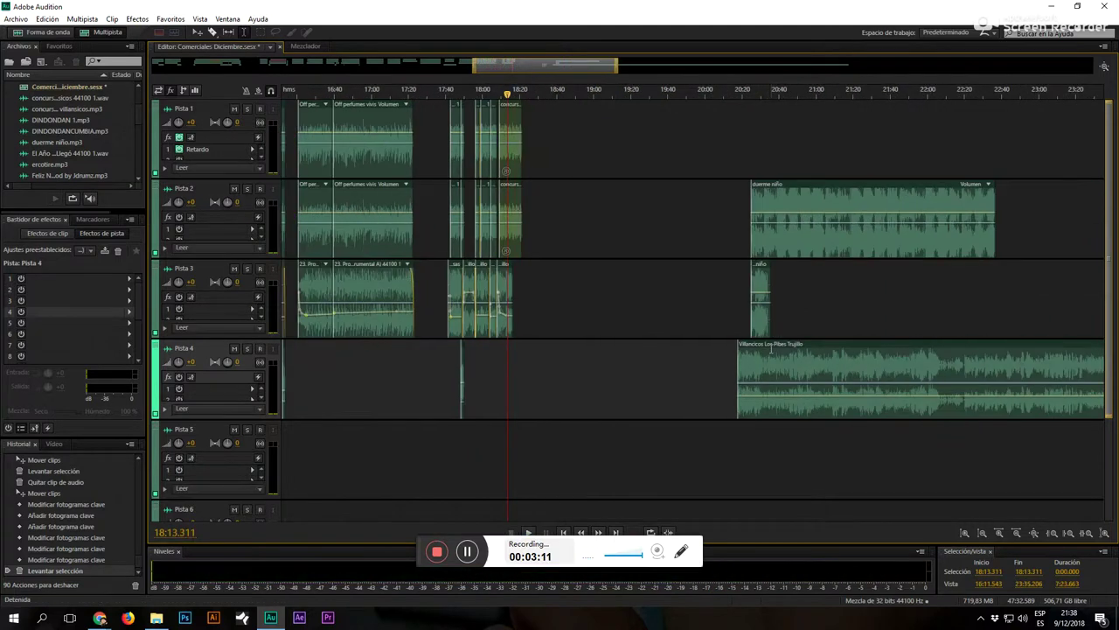
left_click_drag(777, 348, 568, 348)
left_click(635, 316)
left_click(716, 312)
key("space")
key("space")
left_click(839, 438)
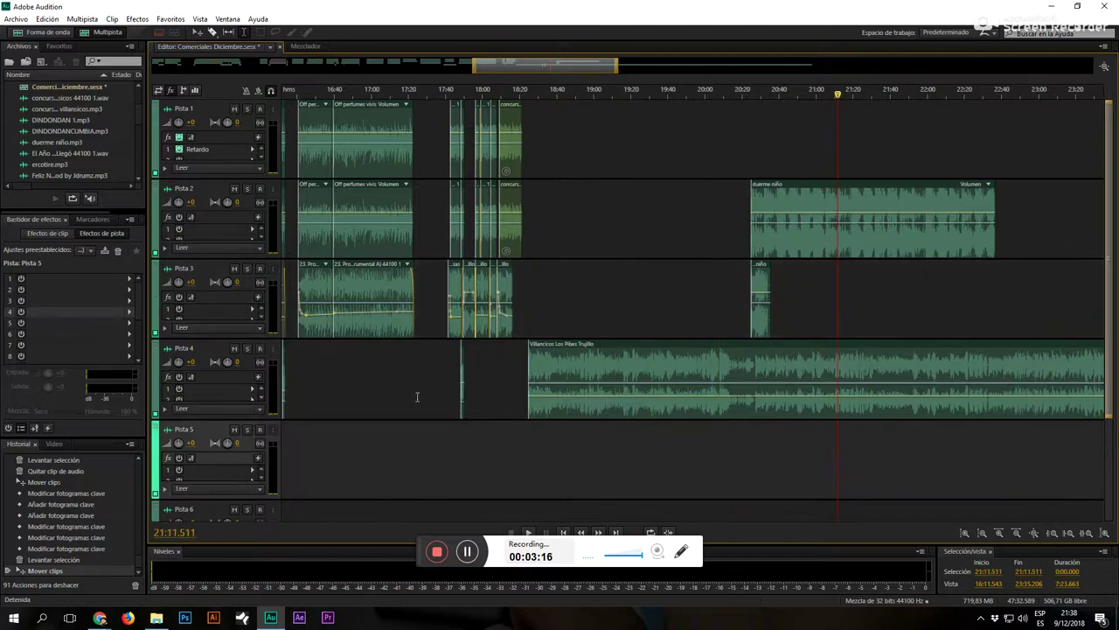
Step: Solo Pista 4, audition the Villancicos clip from about 21:11.5, and remove its portion before about 21:06.8
left_click(246, 348)
key("space")
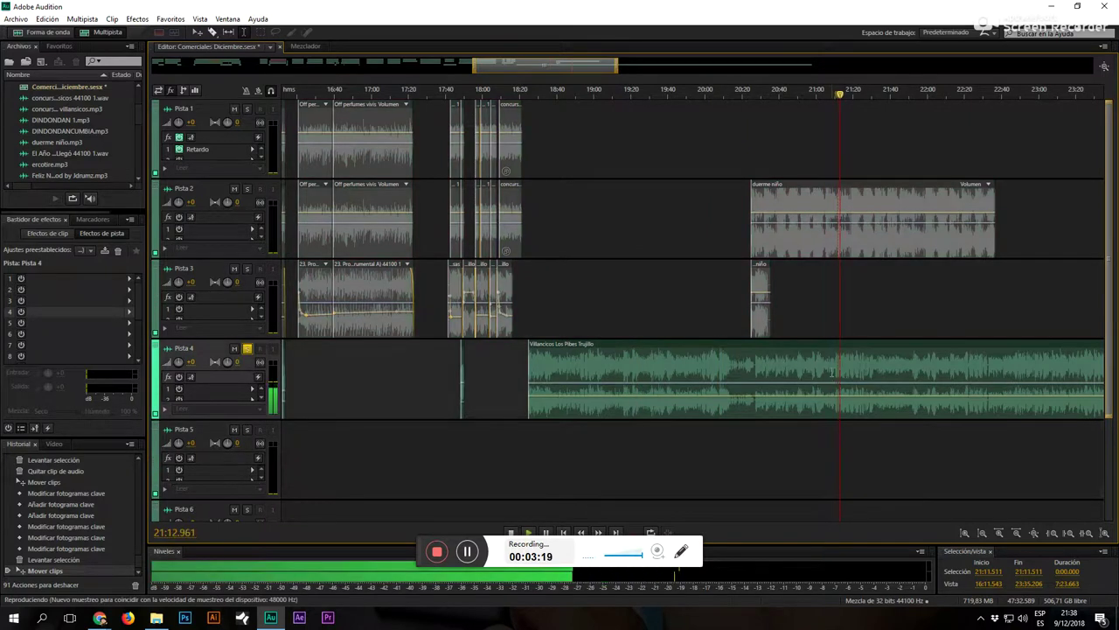
left_click_drag(826, 369, 512, 370)
key("Delete")
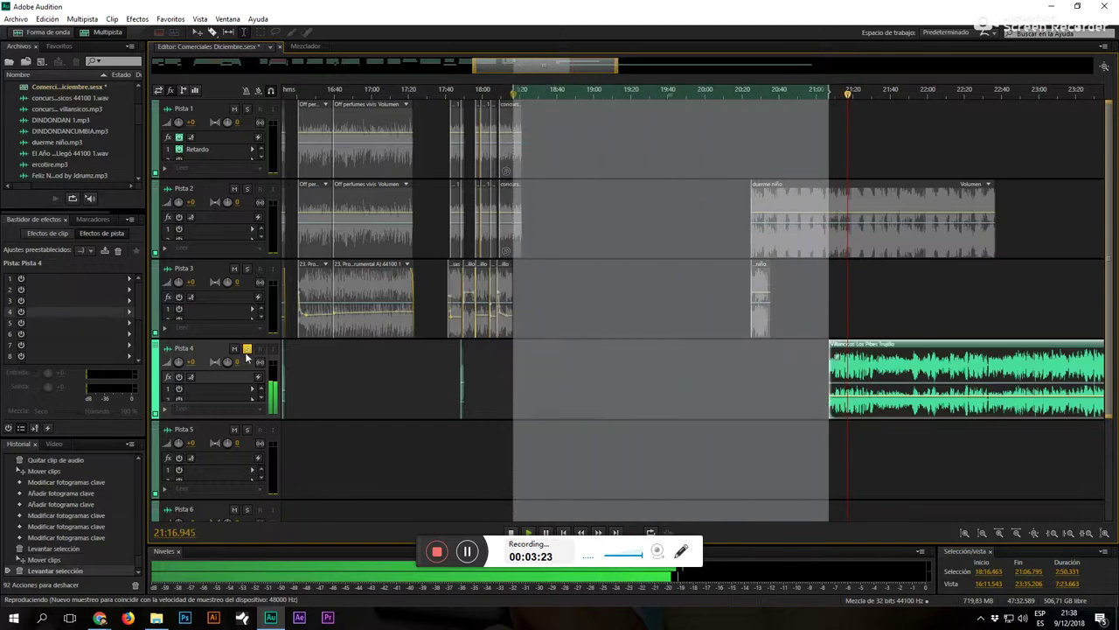
Step: Split the Pista 4 Villancicos clip near 21:31 and move its first segment to about 18:20 on Pista 3
key("space")
key("Delete")
left_click_drag(875, 367, 545, 302)
left_click(891, 427)
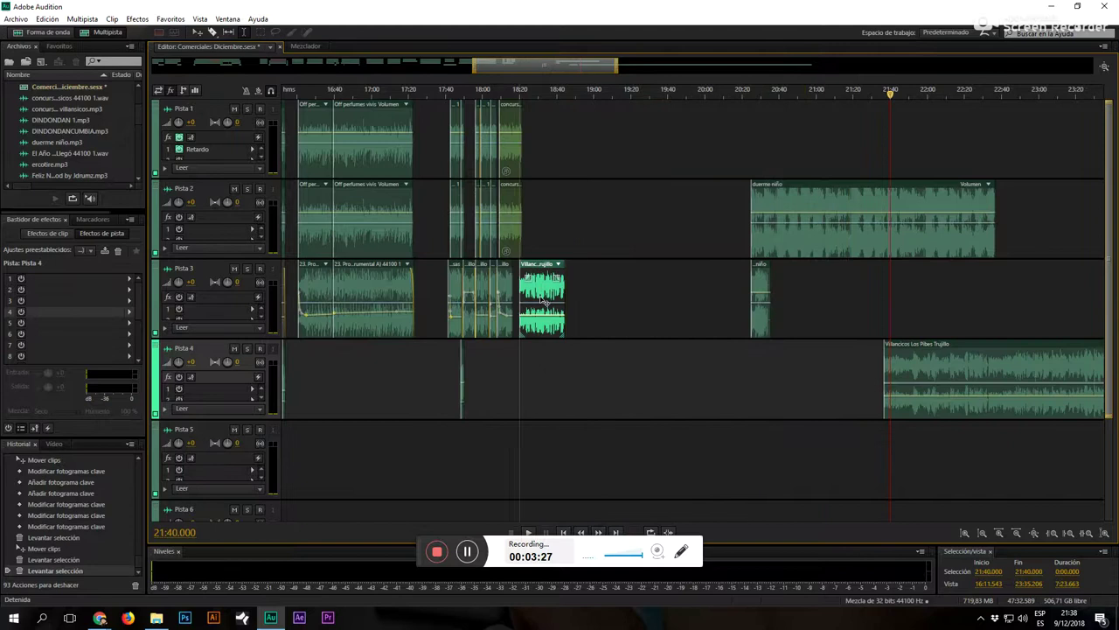
Step: Play the commercial from about 18:01.6 and move the short duerme niño clip from Pista 3 to about 18:31 on Pista 2
left_click(485, 92)
key("space")
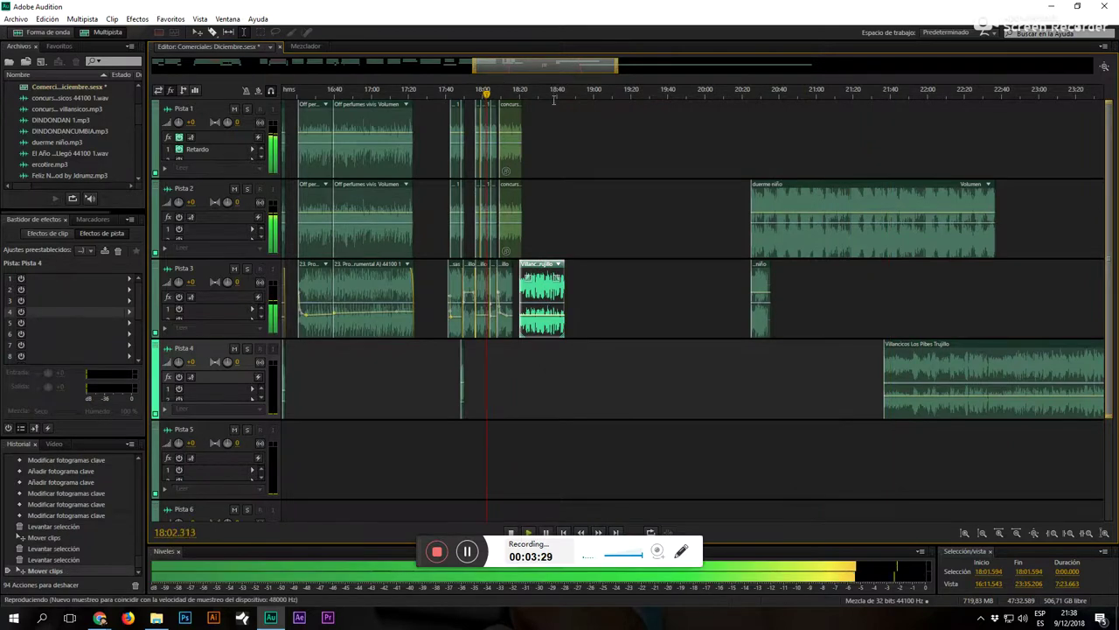
left_click_drag(648, 280, 639, 280)
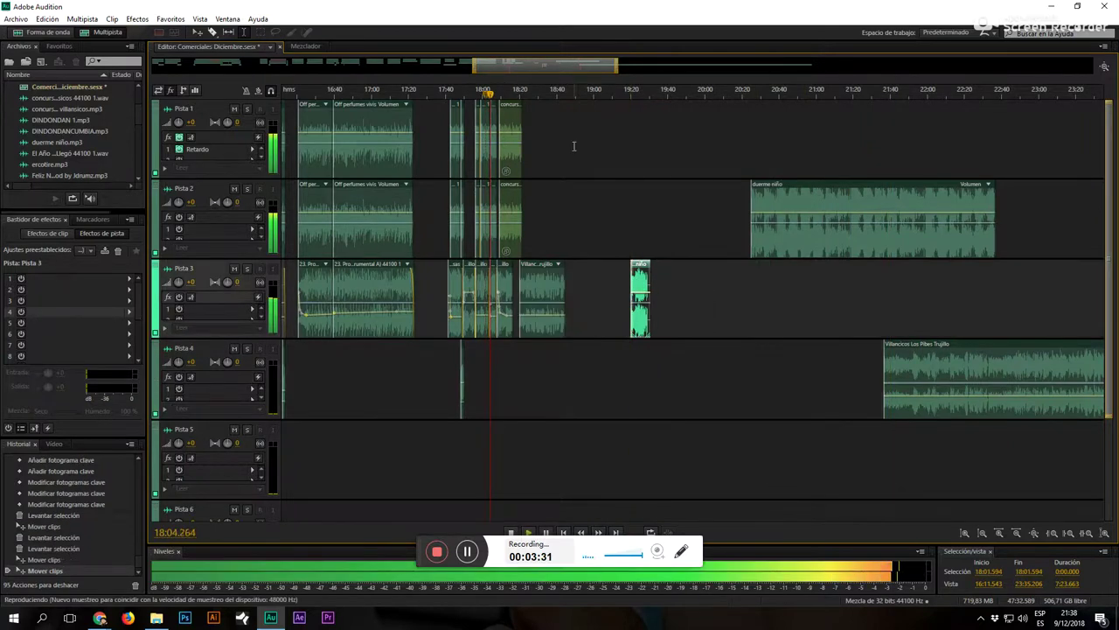
scroll(527, 96, "up", 3)
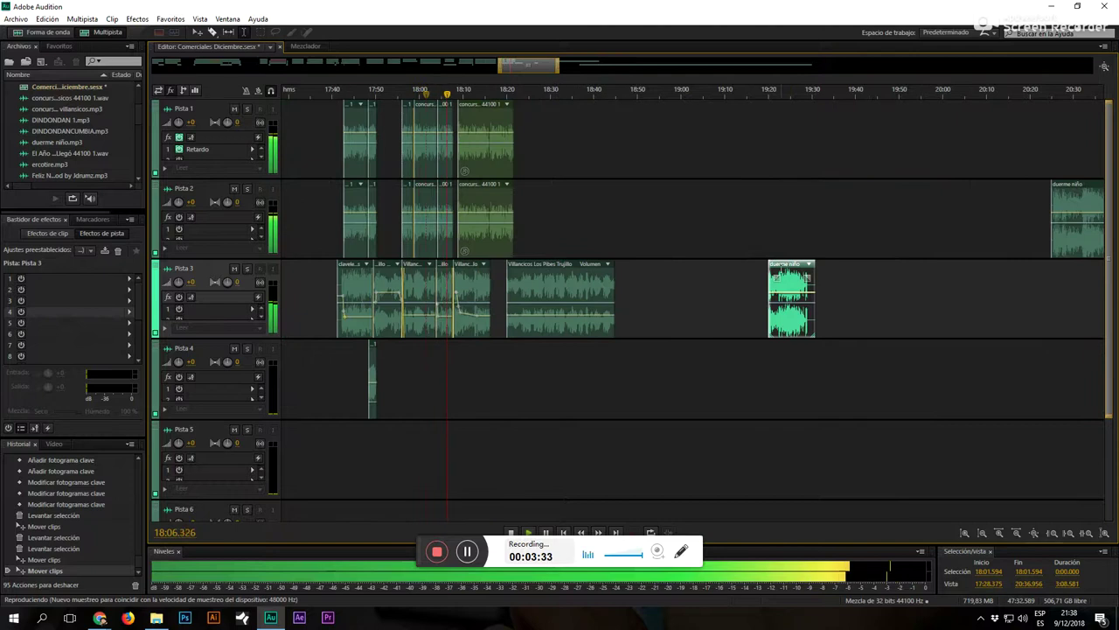
left_click_drag(797, 271, 583, 191)
Step: Trim the start of the Villancicos segment at 18:20 on Pista 3 and overlap it with the preceding music at about 18:16.2
scroll(486, 90, "up", 8)
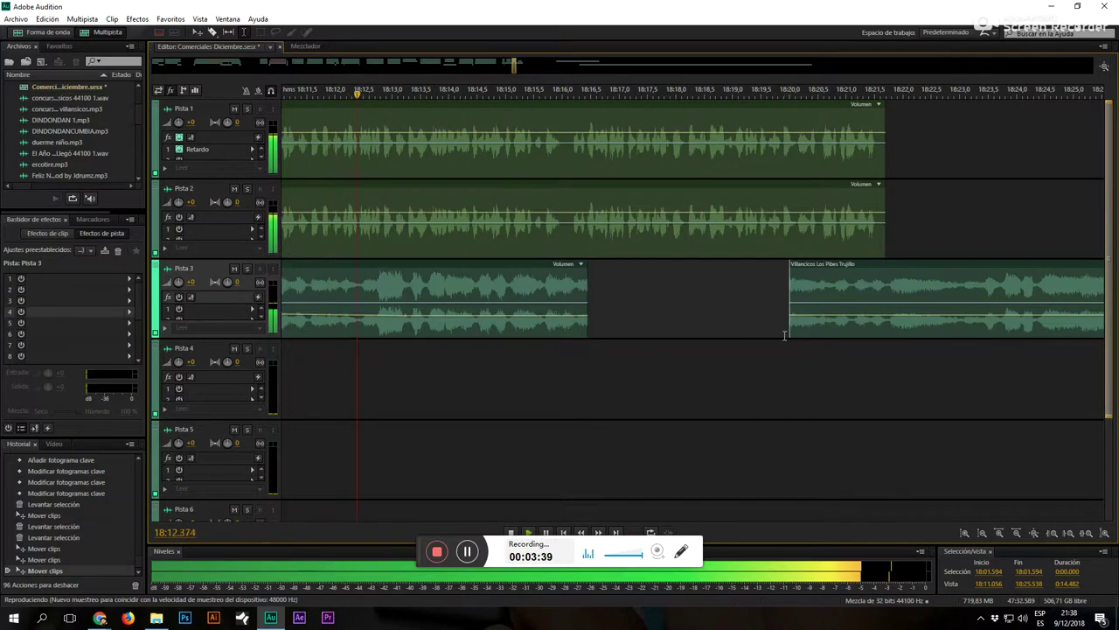
left_click_drag(789, 337, 576, 289)
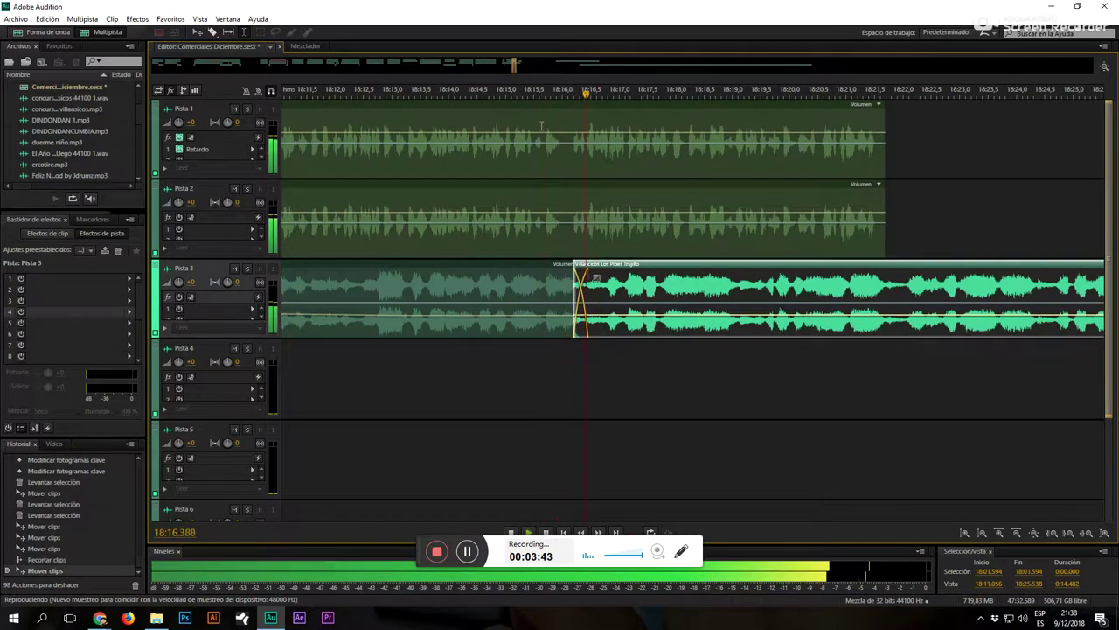
scroll(511, 91, "down", 2)
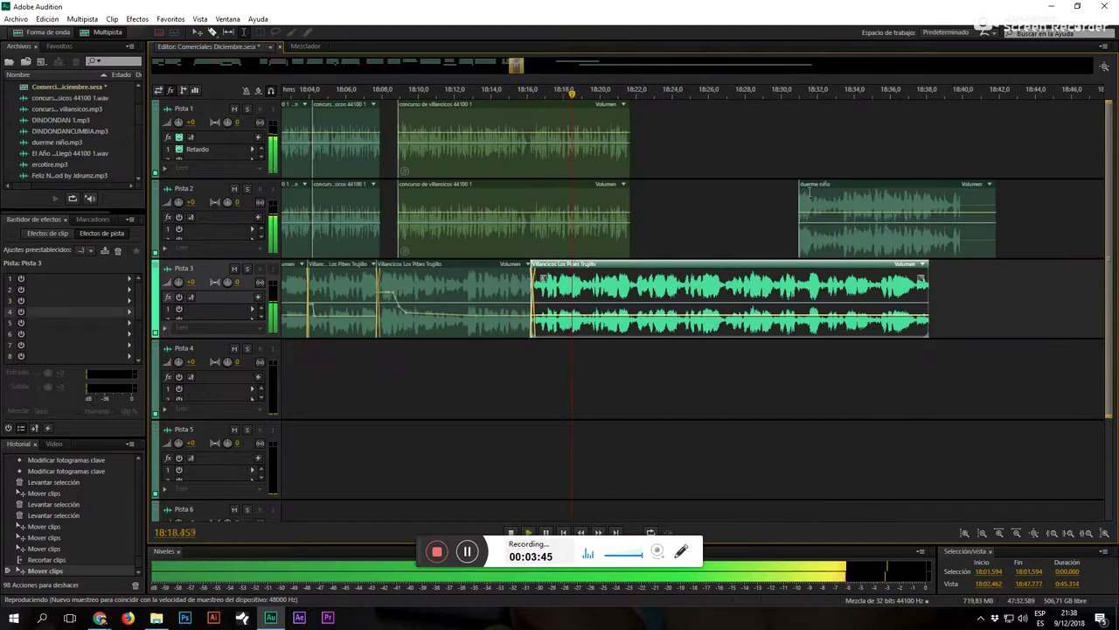
Step: Move the duerme niño clip on Pista 2 to about 18:24 and add a volume keyframe to the last Pista 3 music clip near 18:21.7
left_click_drag(815, 186, 690, 185)
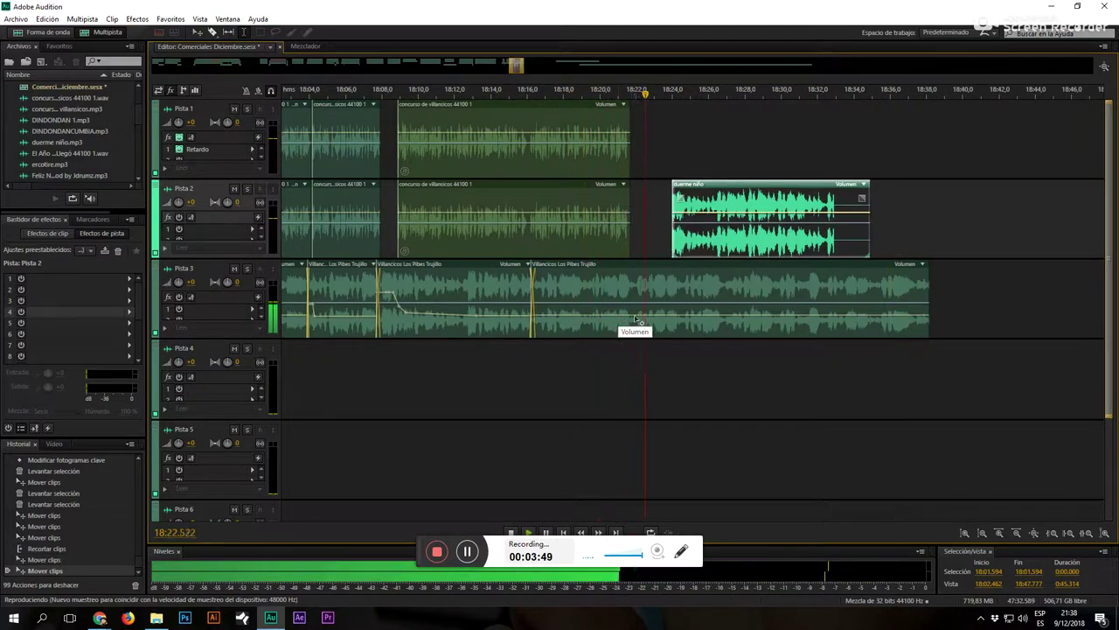
left_click(636, 315)
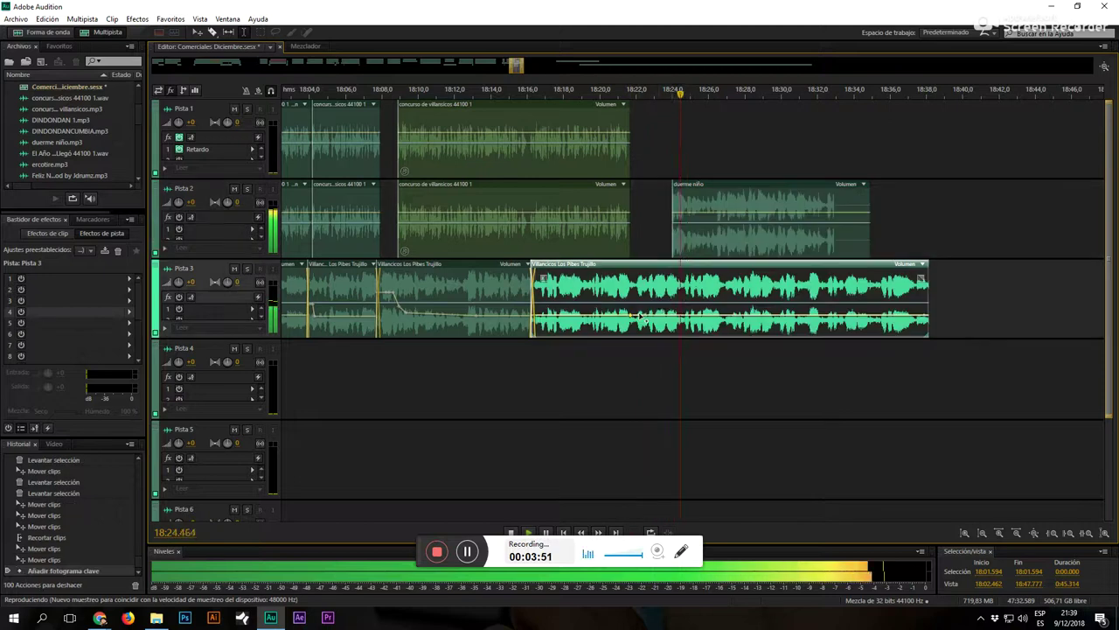
Step: Audition the short duerme niño clip with Pista 2 soloed, turn the solo off, and delete the clip
left_click(690, 234)
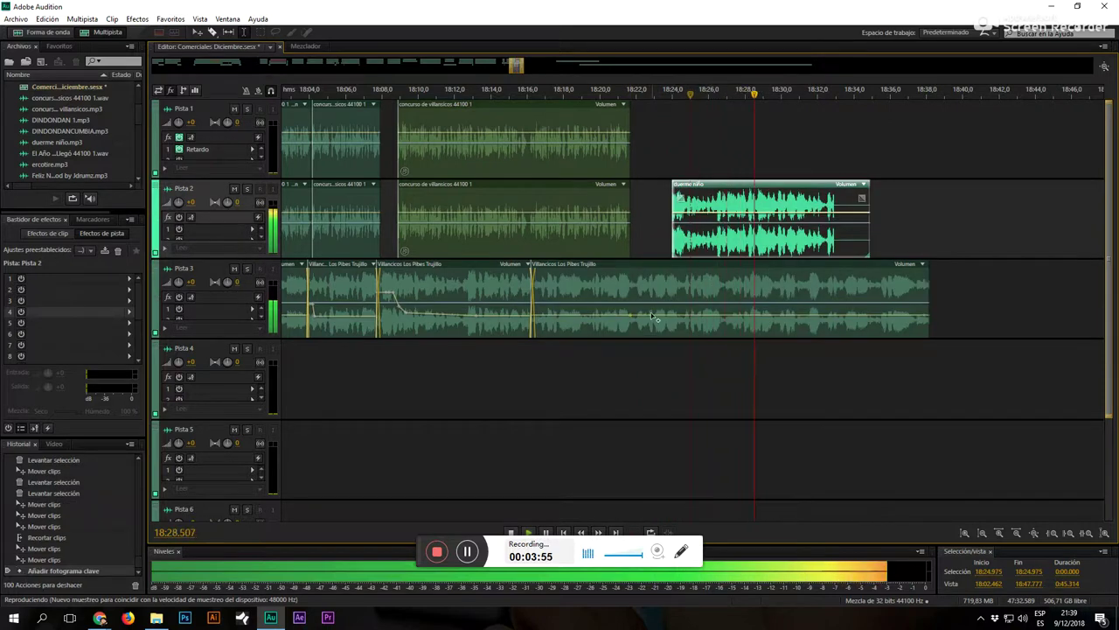
left_click(247, 193)
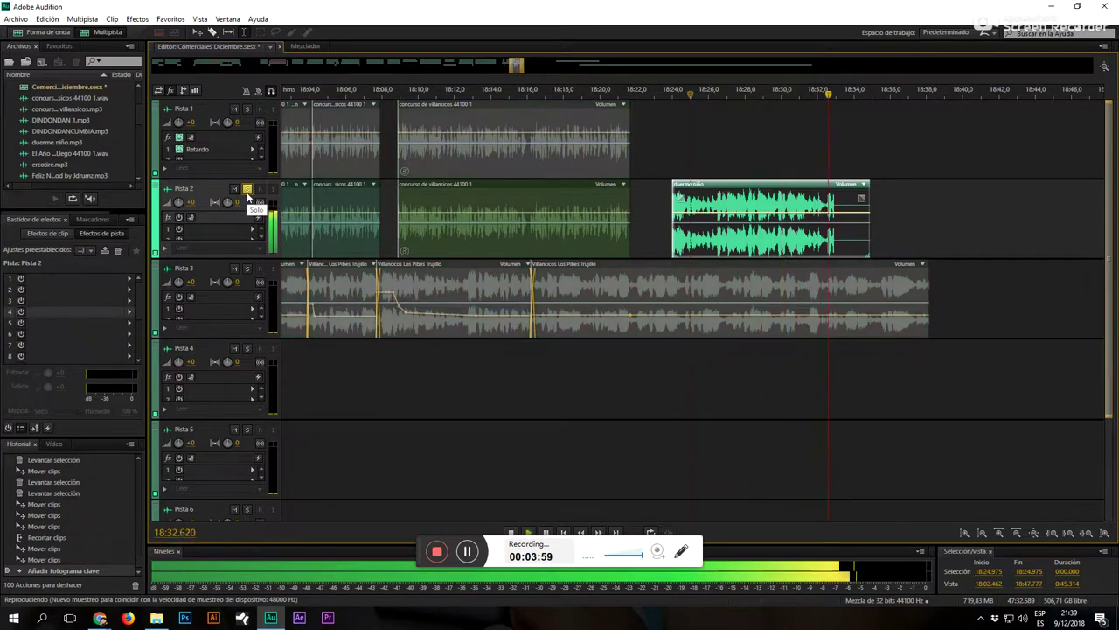
left_click(247, 189)
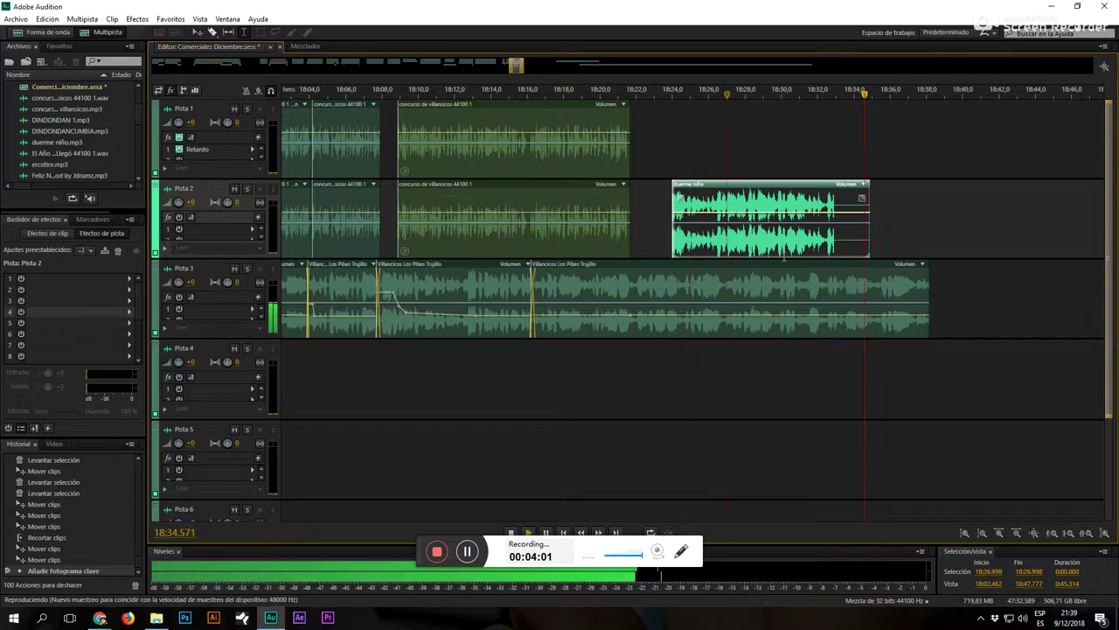
key("Delete")
scroll(514, 90, "down", 2)
Step: Extend the last Villancicos clip on Pista 3 to end at about 20:14 and audition it from about 19:27 and 19:35
left_click(514, 89)
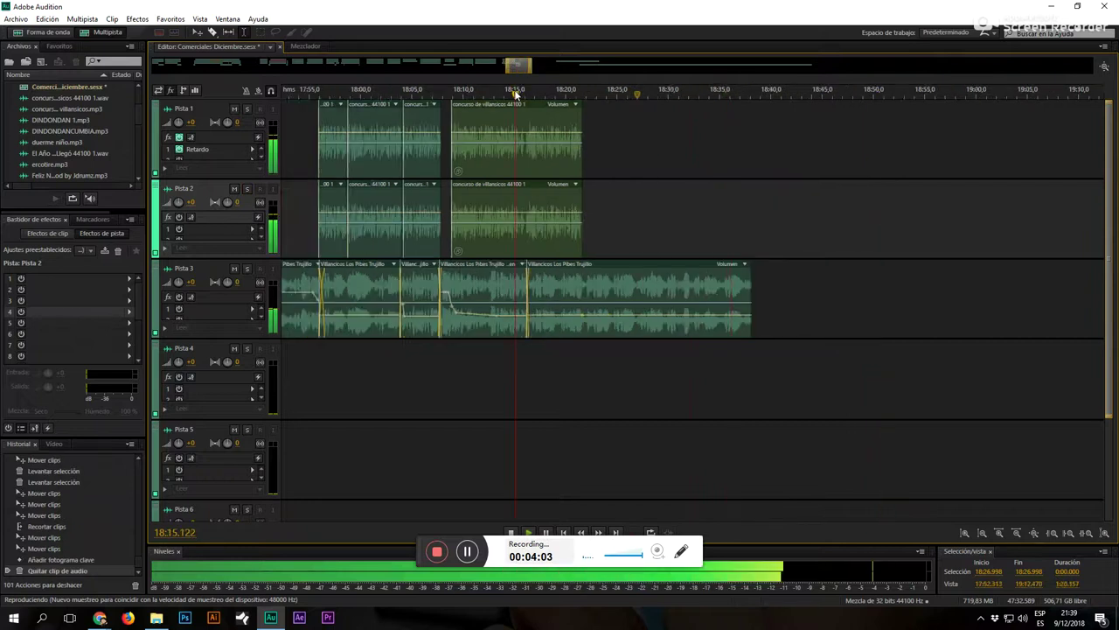
scroll(516, 90, "down", 3)
left_click_drag(615, 330, 1034, 323)
left_click(828, 376)
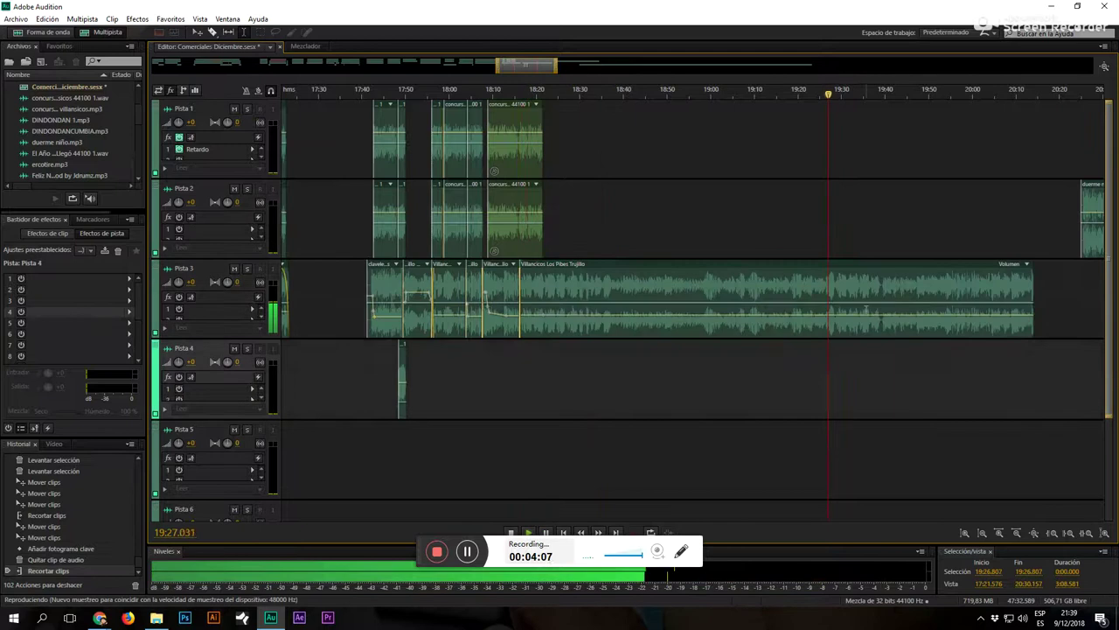
left_click(861, 293)
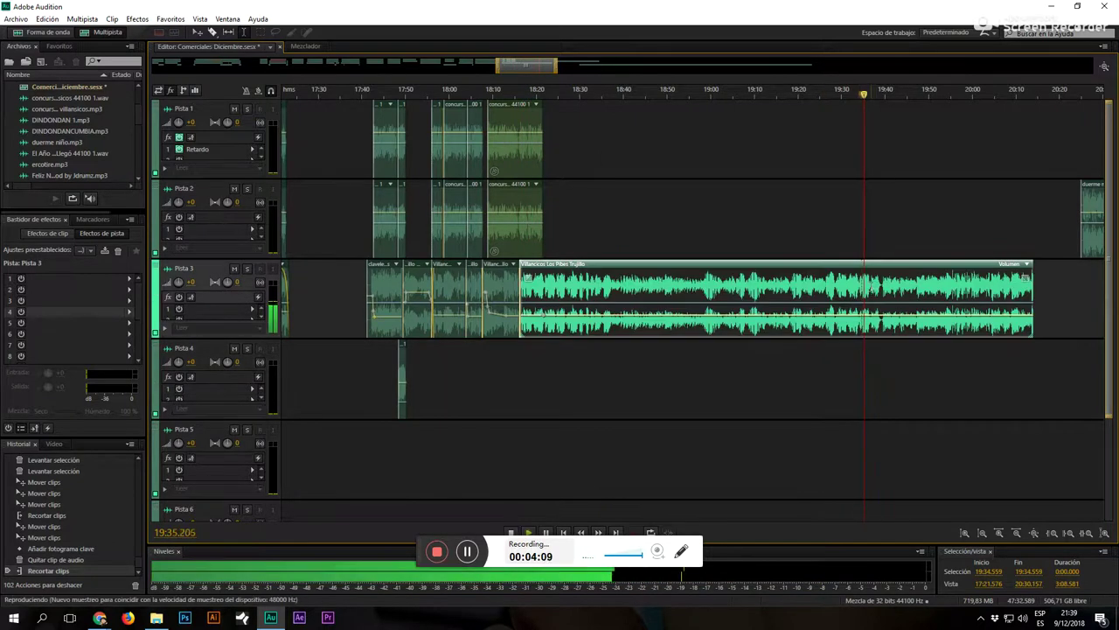
Step: Delete the Pista 3 Villancicos music between about 18:20 and 19:37, move the remaining piece to start near 18:30, and audition it
left_click_drag(872, 288, 536, 301)
key("Delete")
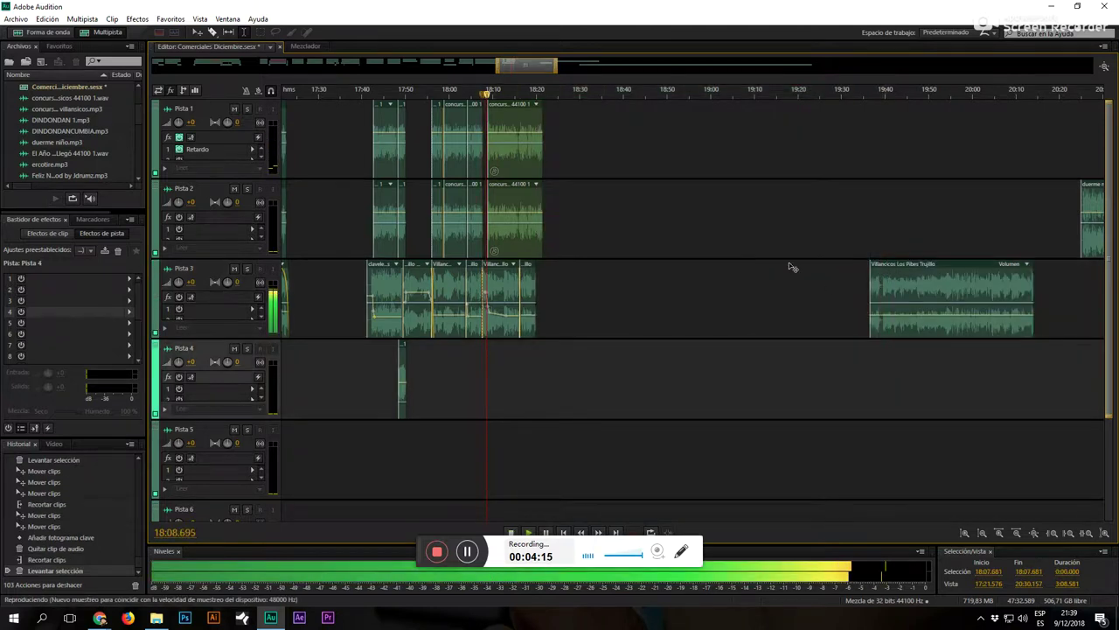
left_click_drag(880, 268, 590, 268)
left_click(620, 367)
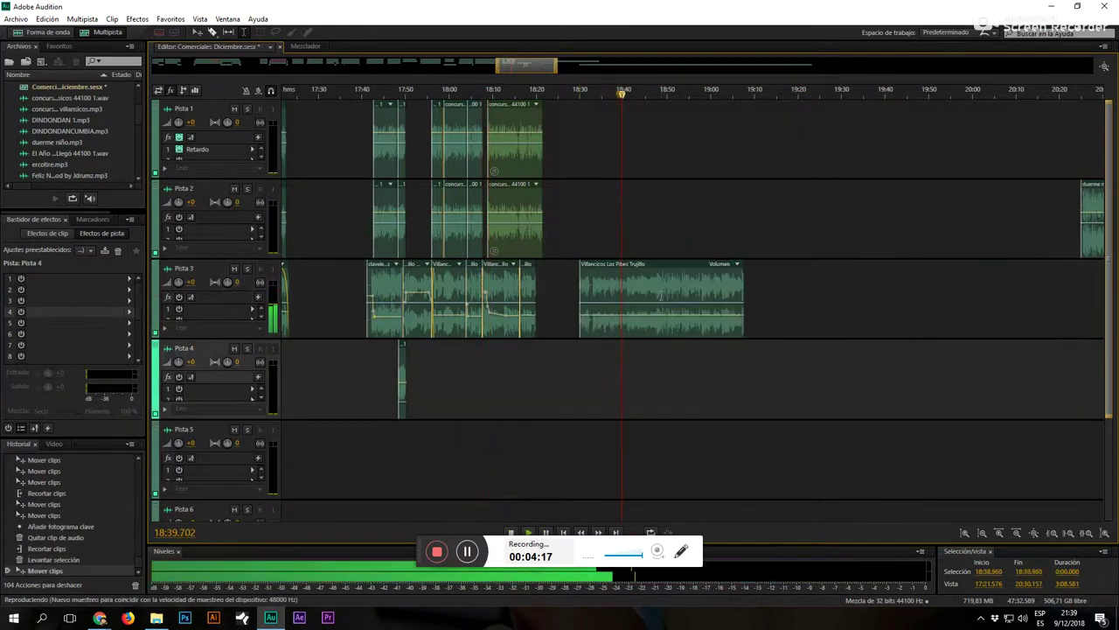
Step: Raise the volume envelope of the Villancicos clip at 18:30, extend its end to about 20:22, and audition it from several points
left_click(652, 324)
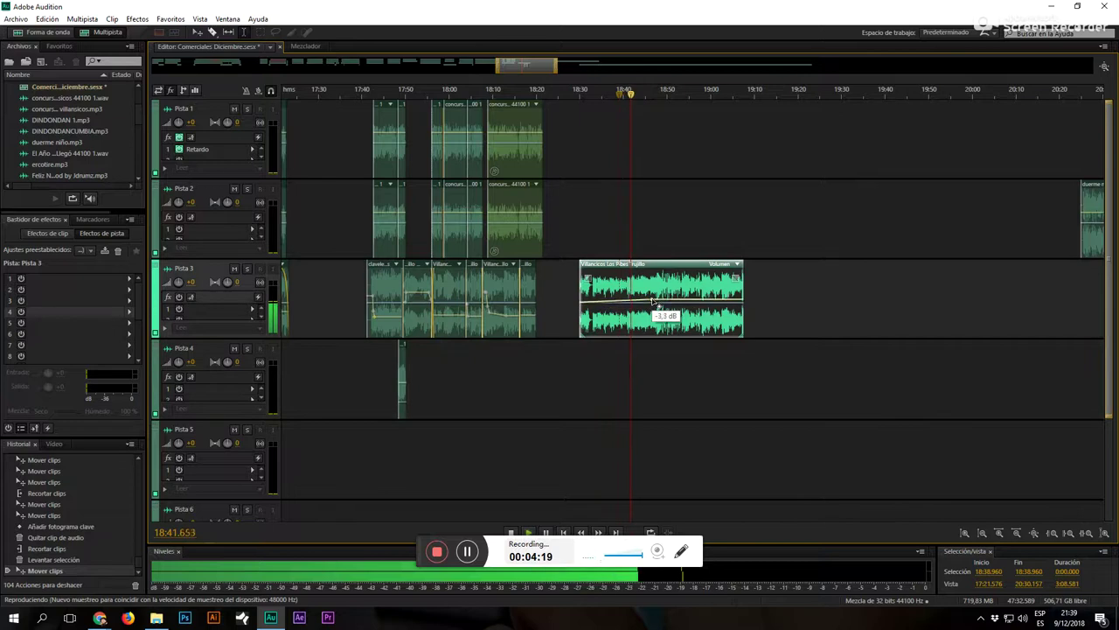
left_click(654, 296)
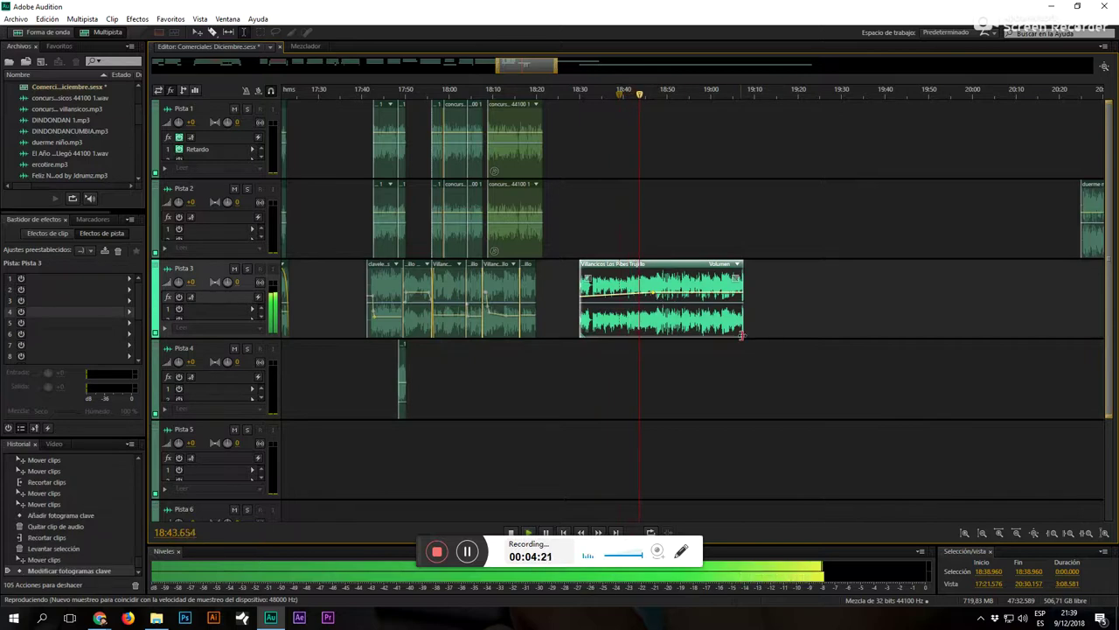
left_click_drag(826, 333, 1068, 333)
left_click(884, 362)
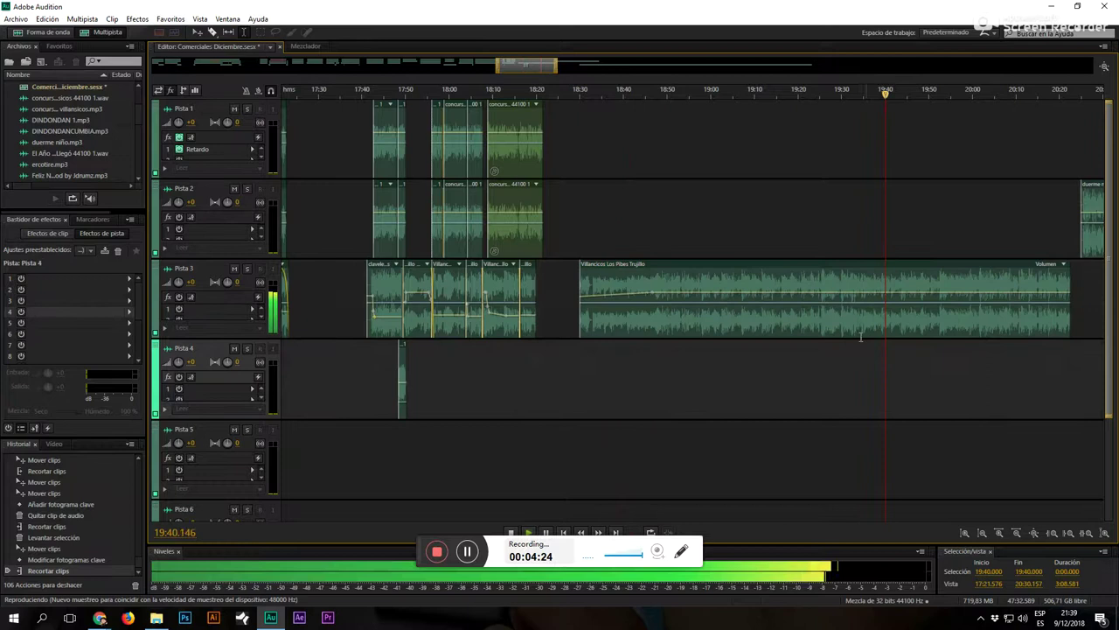
left_click(803, 231)
left_click(743, 92)
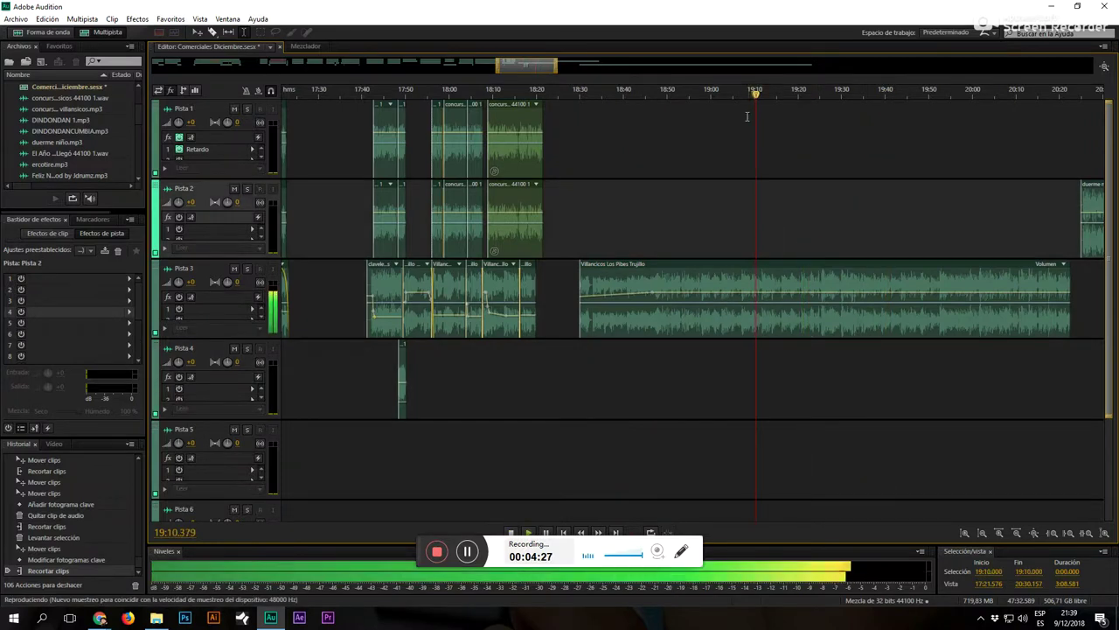
left_click(705, 92)
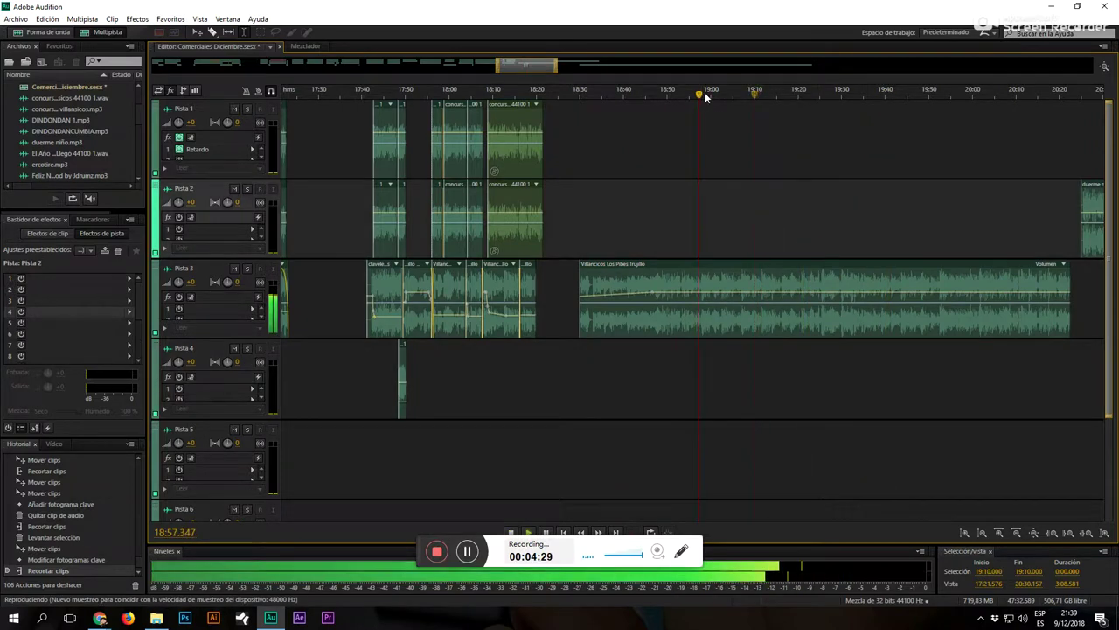
Step: Delete the opening section of the Villancicos clip at 18:30 and overlap the remainder with the preceding Pista 3 music at about 18:19.8
scroll(705, 92, "up", 2)
left_click(612, 245)
left_click(562, 239)
left_click_drag(567, 325, 472, 325)
key("Delete")
left_click(332, 375)
left_click_drag(573, 271, 322, 312)
Step: Shape the last Villancicos clip's volume to rise between about 18:21.2 and 18:21.6, and remove its music after about 18:25.7
scroll(414, 92, "up", 5)
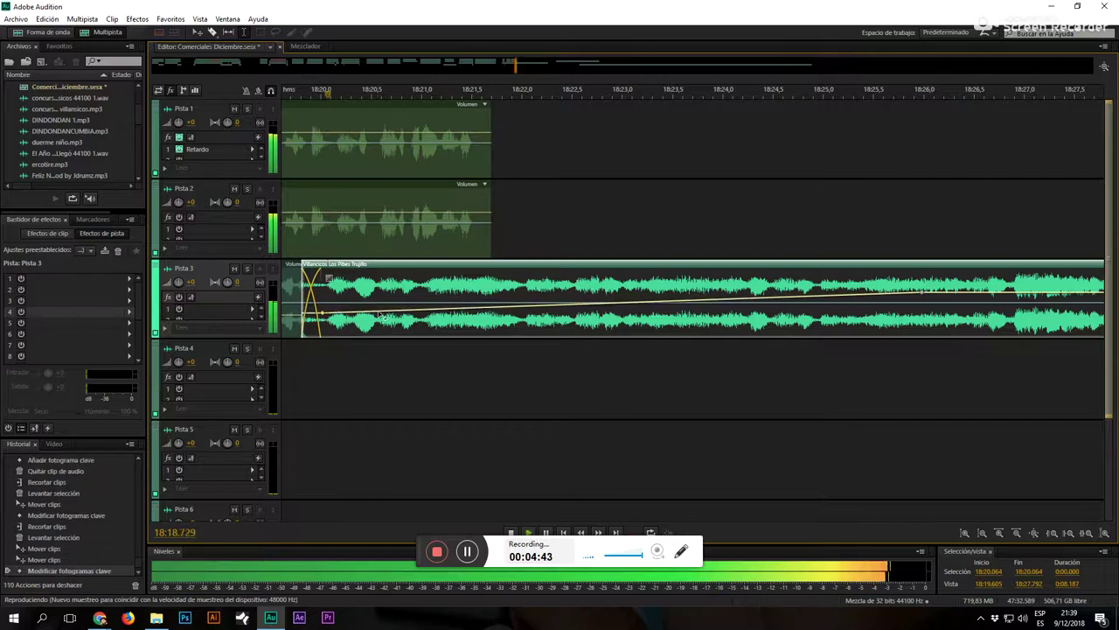
left_click_drag(434, 309, 486, 298)
left_click_drag(818, 324, 895, 332)
key("Delete")
left_click(873, 343)
left_click(875, 325)
key("Delete")
key("space")
Step: Raise the last Pista 3 clip's volume keyframe near 18:21.6 slightly and audition the passage from about 18:20.4
left_click(798, 326)
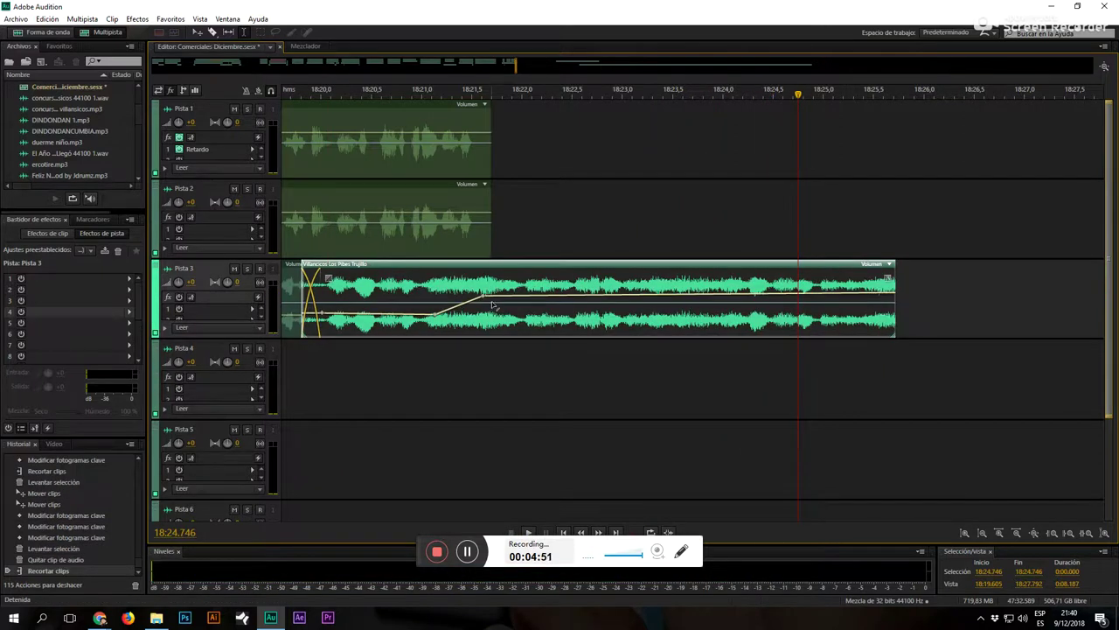
left_click_drag(484, 296, 484, 292)
left_click(362, 372)
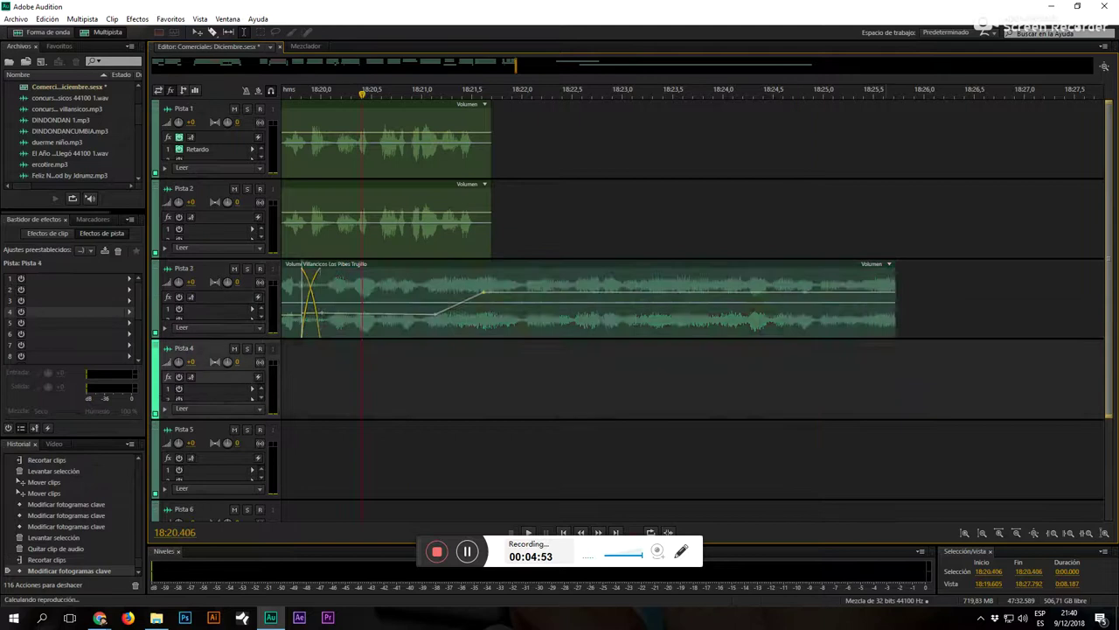
key("space")
Step: Add a fade-out to the last Villancicos clip on Pista 3 and extend its end to about 18:26.2
left_click(886, 275)
left_click_drag(890, 279, 733, 279)
left_click_drag(895, 337, 540, 461)
Step: Select the commercial's time range from 17:42.000 to 18:26.174 and play it back
scroll(879, 99, "down", 9)
key("space")
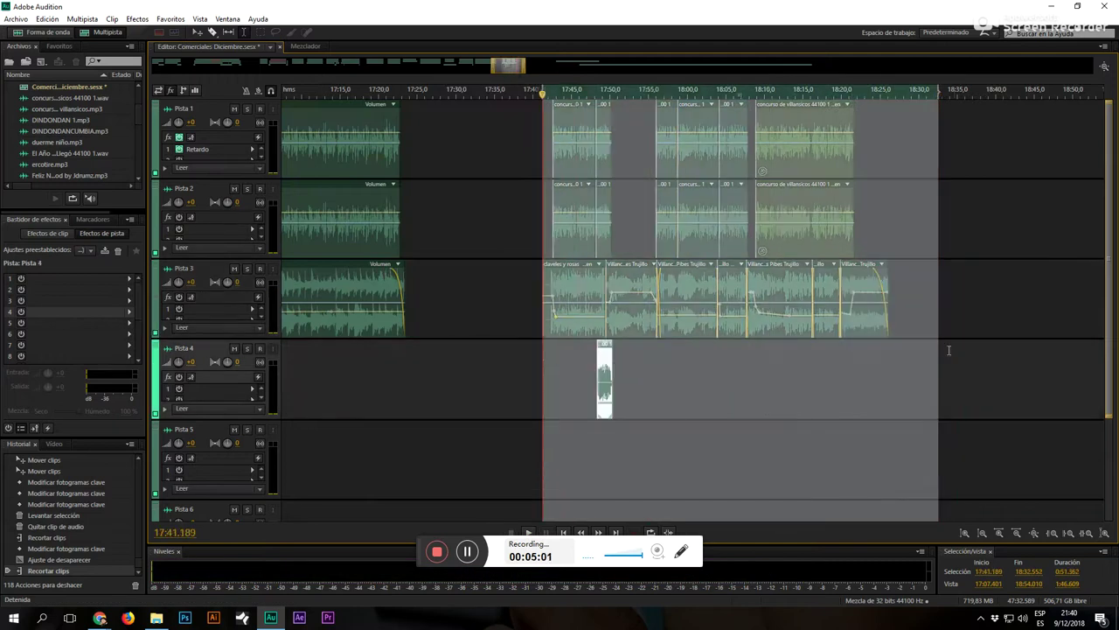
left_click_drag(941, 332, 890, 352)
key("space")
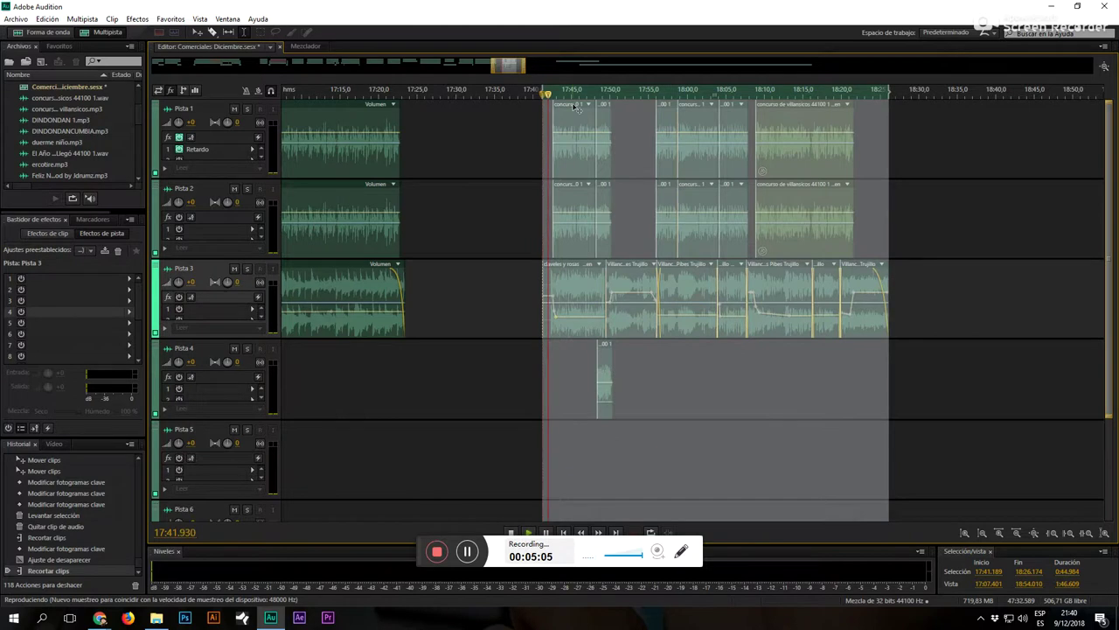
scroll(550, 92, "up", 3)
left_click_drag(521, 91, 539, 91)
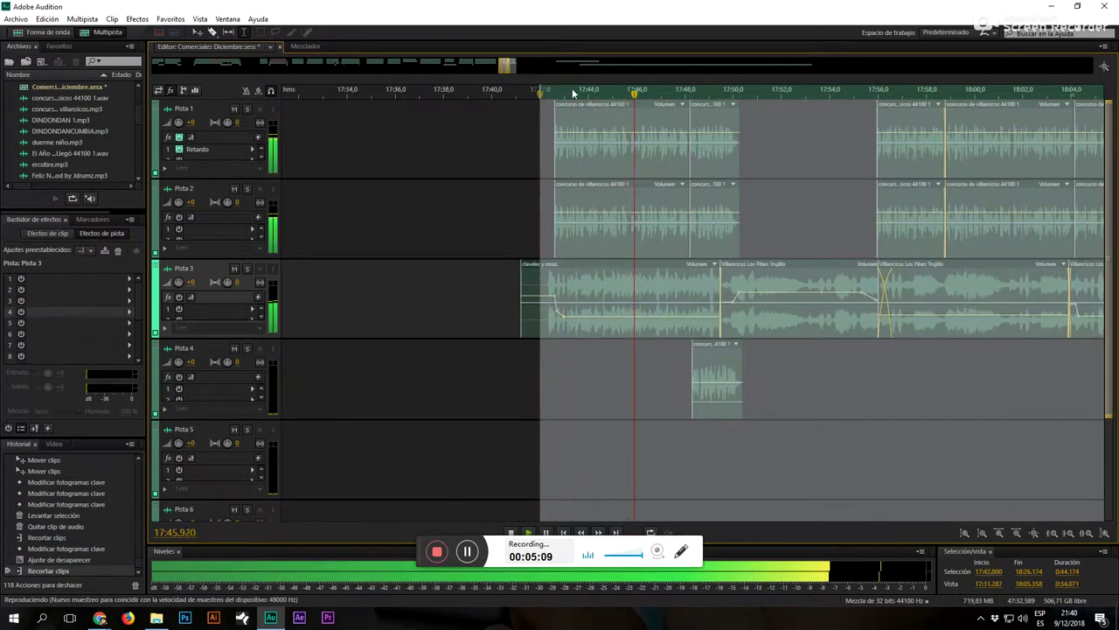
Step: Adjust the volume keyframe near 17:43 in the claveles y rosas clip and keep auditioning the commercial
scroll(566, 93, "up", 3)
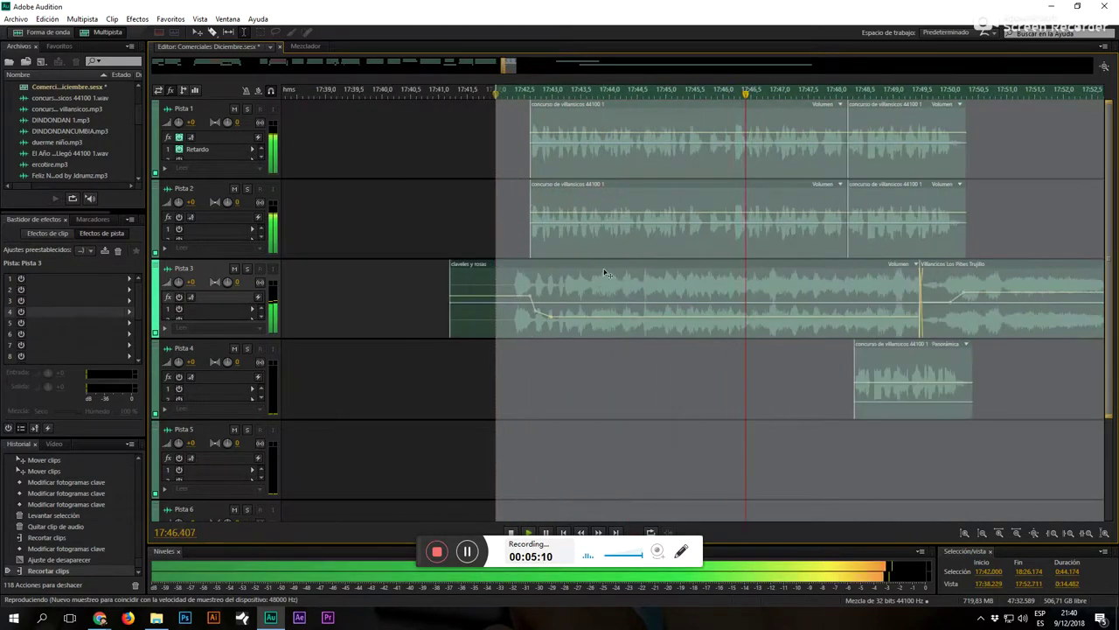
left_click(551, 318)
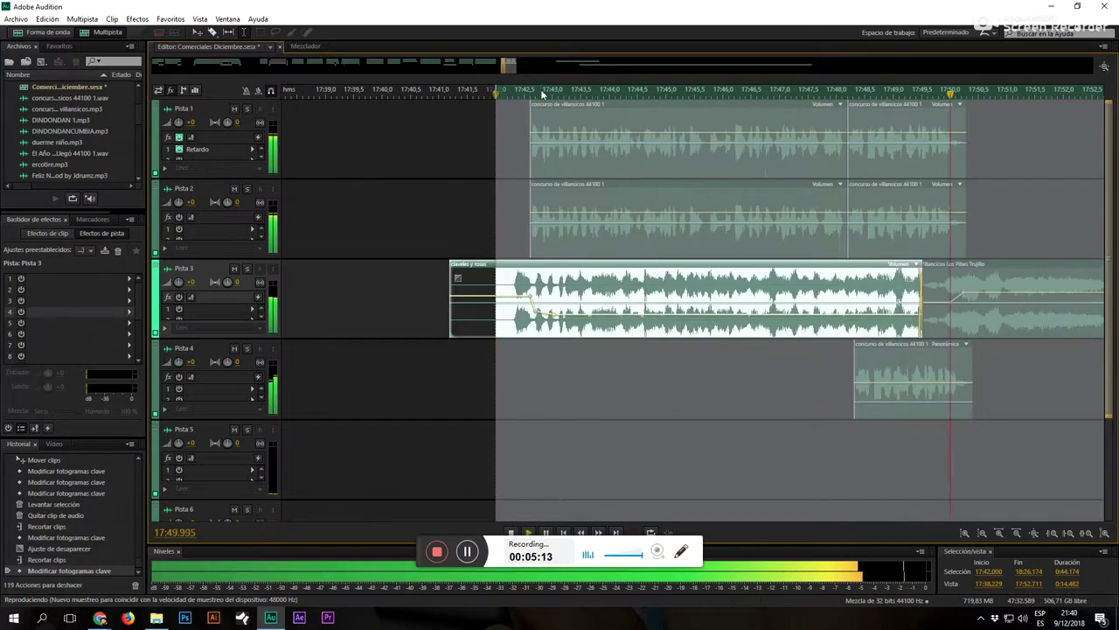
scroll(542, 92, "down", 4)
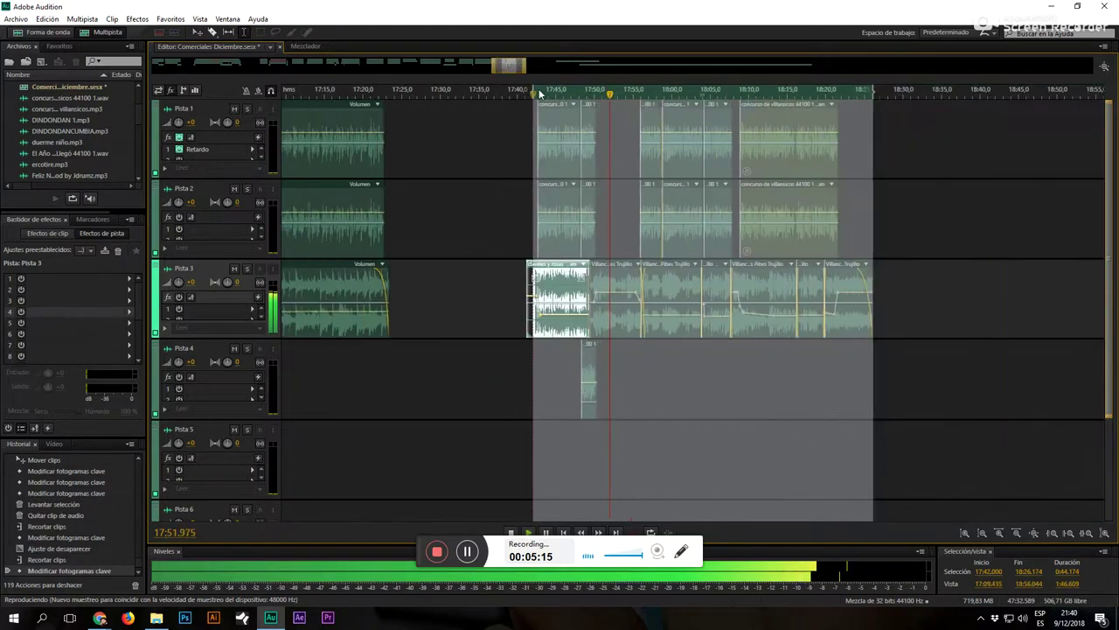
scroll(641, 87, "up", 2)
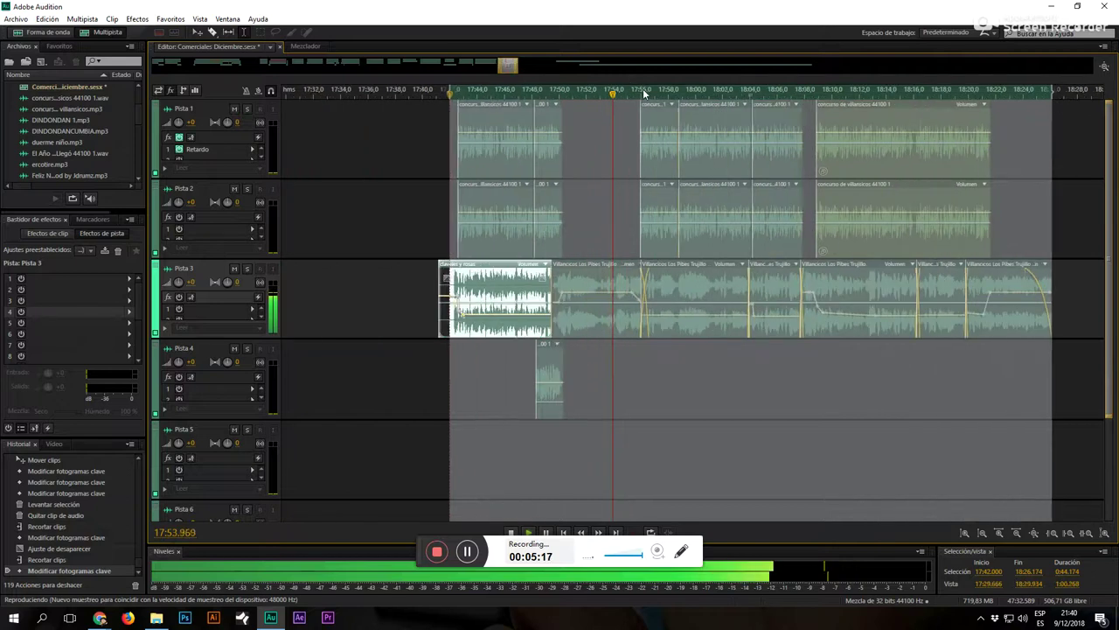
scroll(644, 83, "up", 3)
scroll(646, 86, "down", 3)
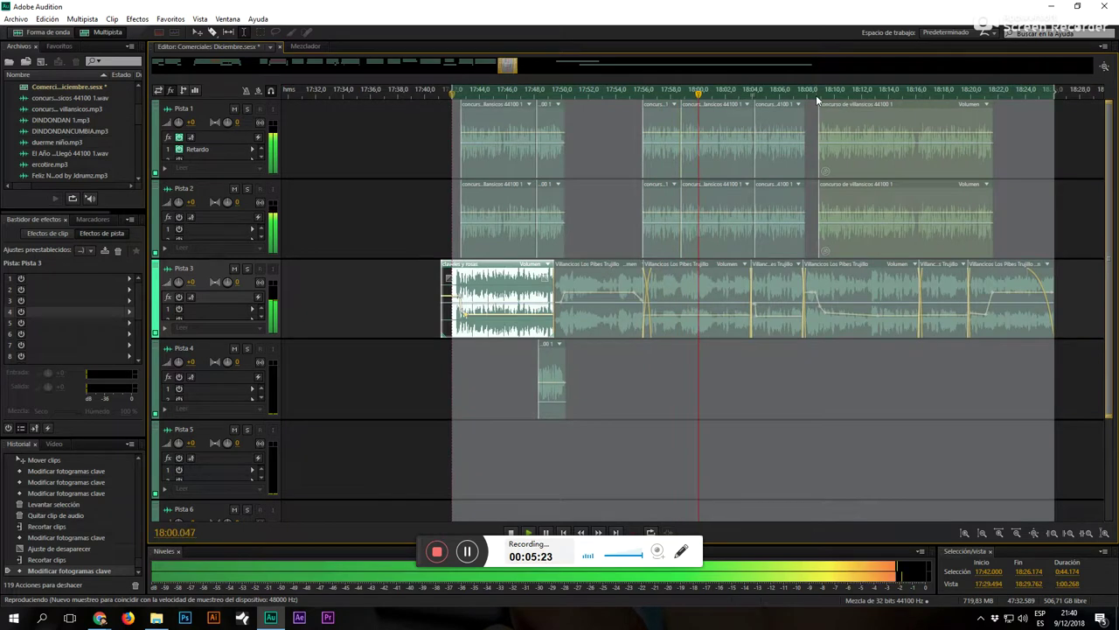
Step: Adjust the volume dip near 18:08.9 in the Villancicos clip on Pista 3 and review playback toward the ending
scroll(819, 98, "up", 2)
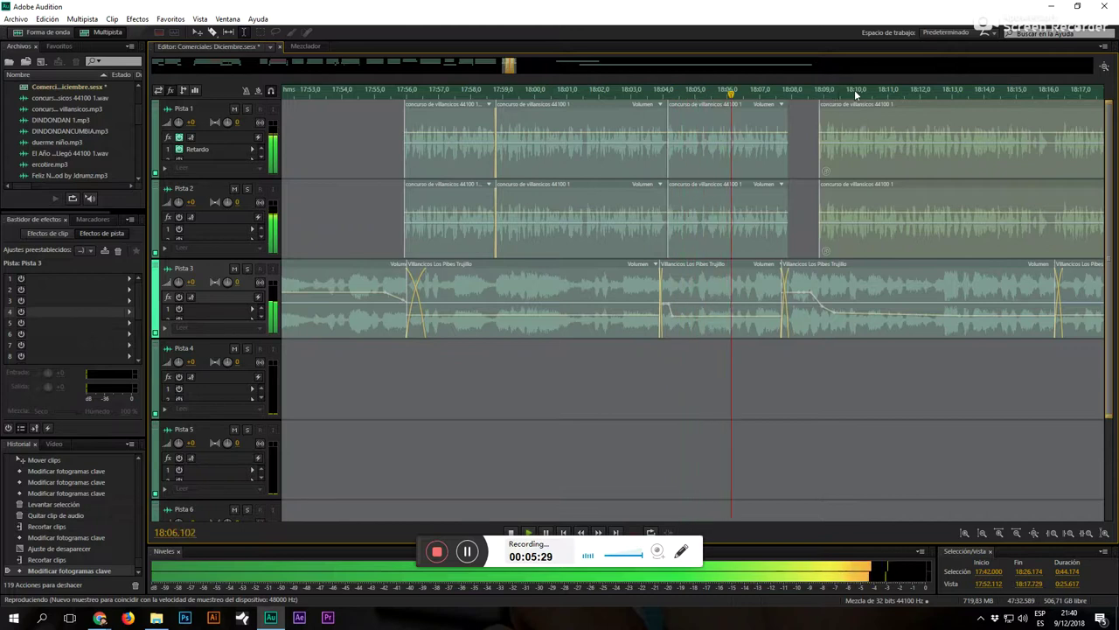
scroll(854, 91, "up", 3)
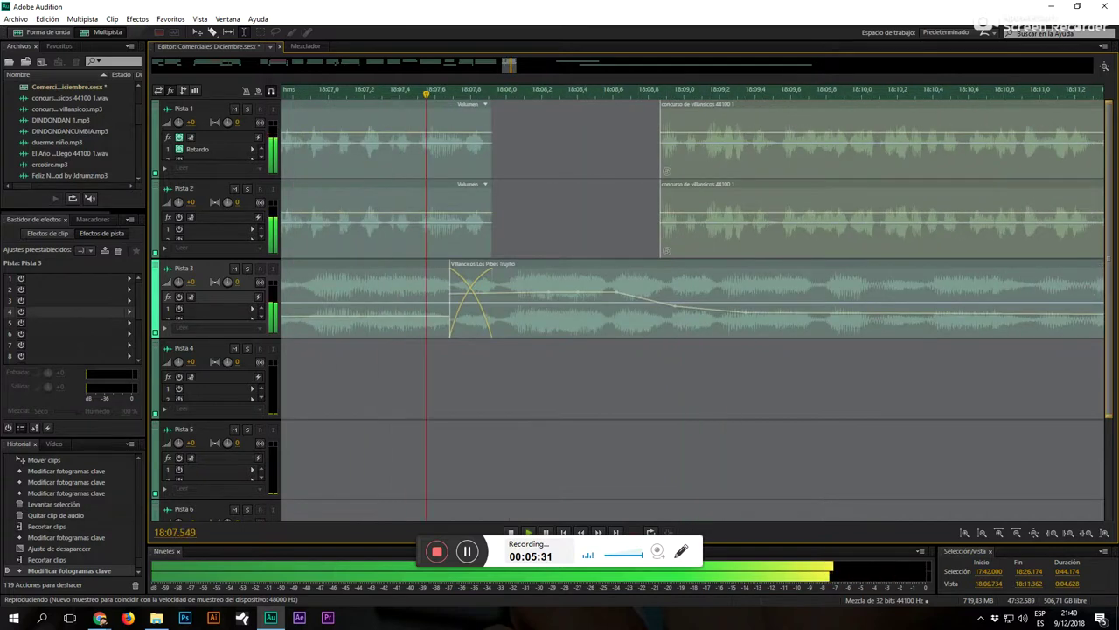
left_click(662, 302)
scroll(585, 92, "down", 5)
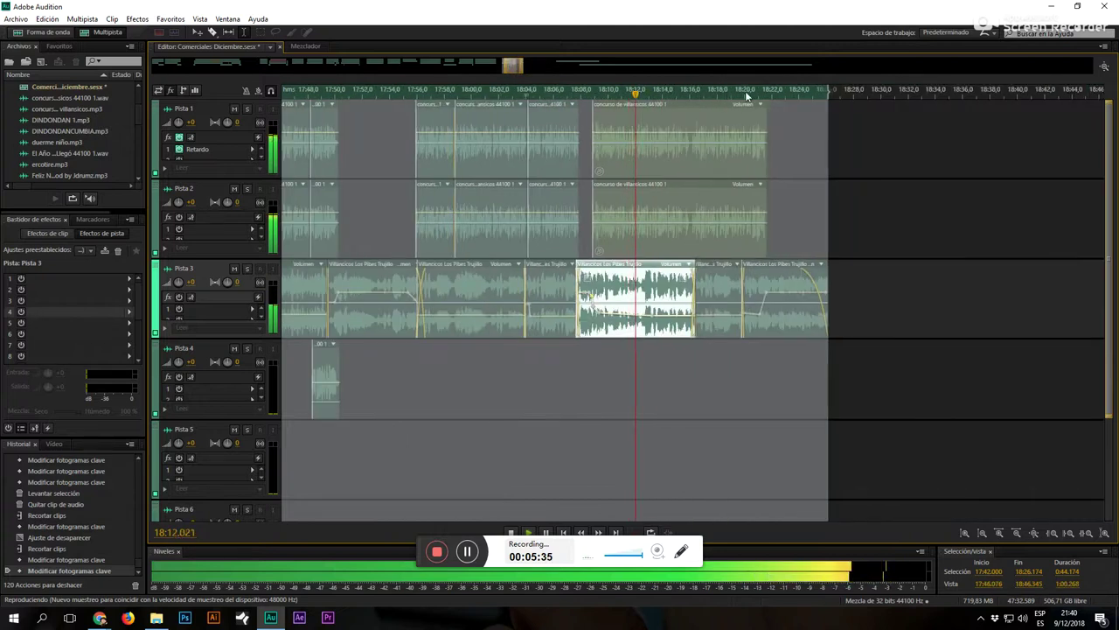
scroll(742, 91, "up", 3)
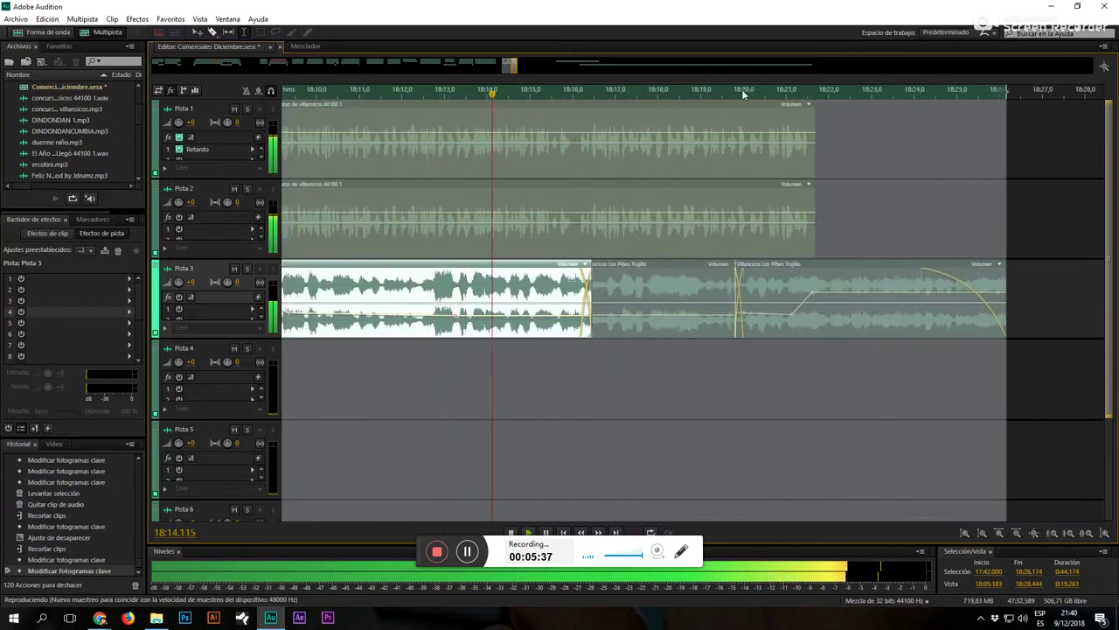